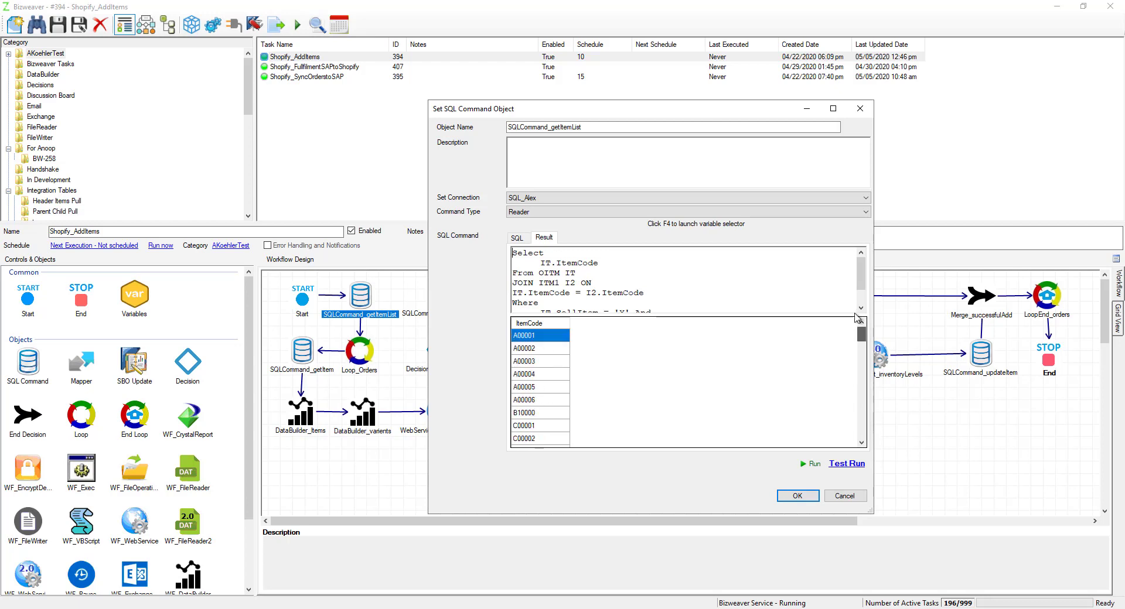
Step: Review the SQL query of SQLCommand_getItemList and the linked object setting of Loop_Orders
{"action": "left_click", "coordinate": [517, 238]}
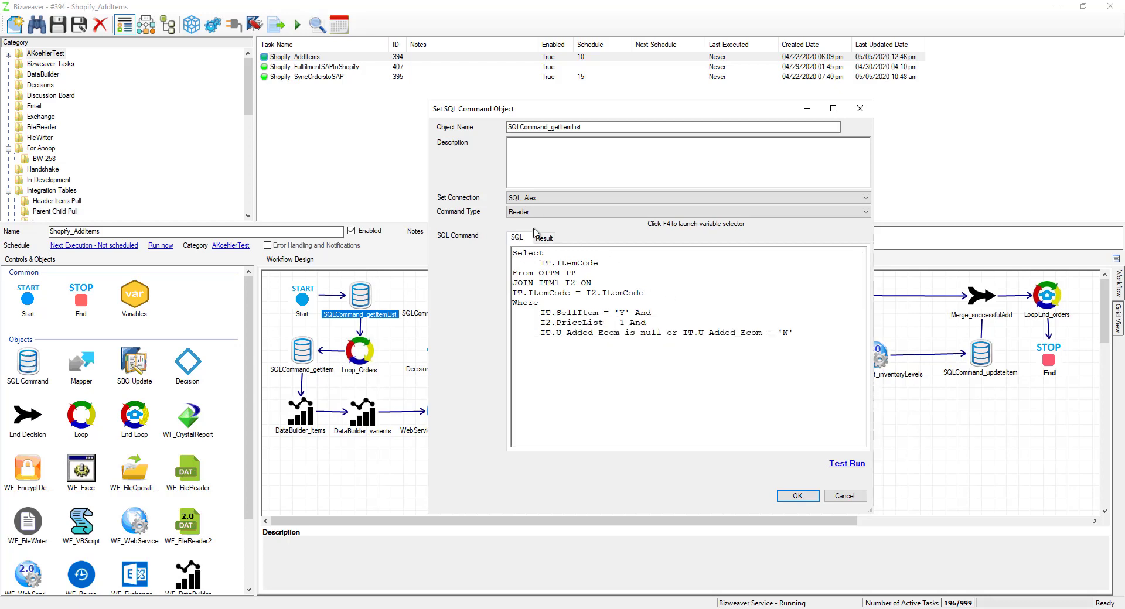
{"action": "left_click", "coordinate": [798, 496]}
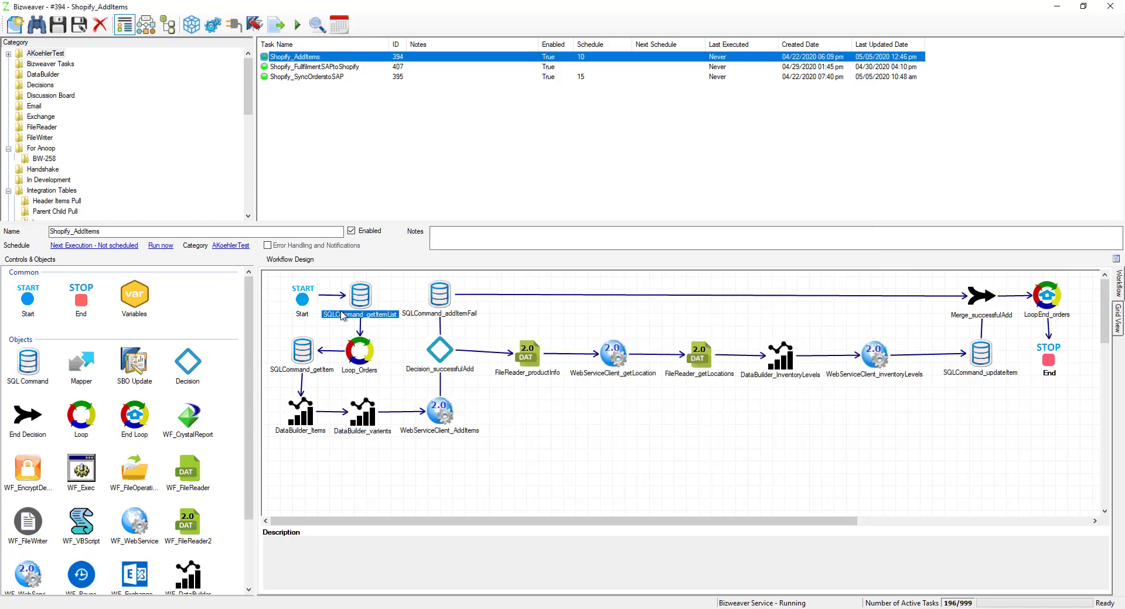
{"action": "double_click", "coordinate": [360, 351]}
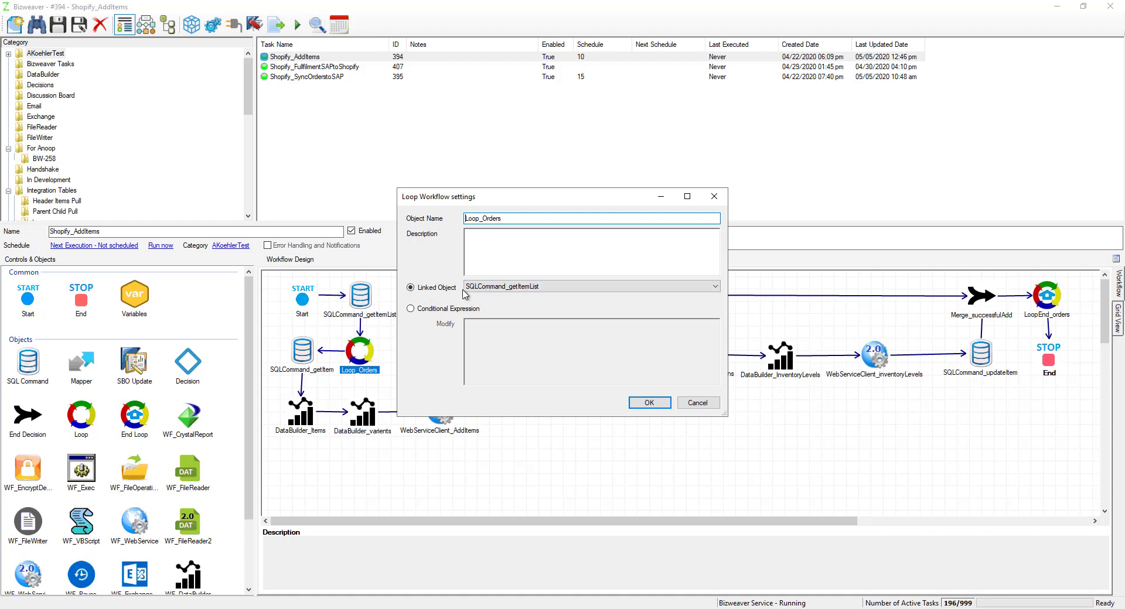
{"action": "left_click", "coordinate": [642, 404]}
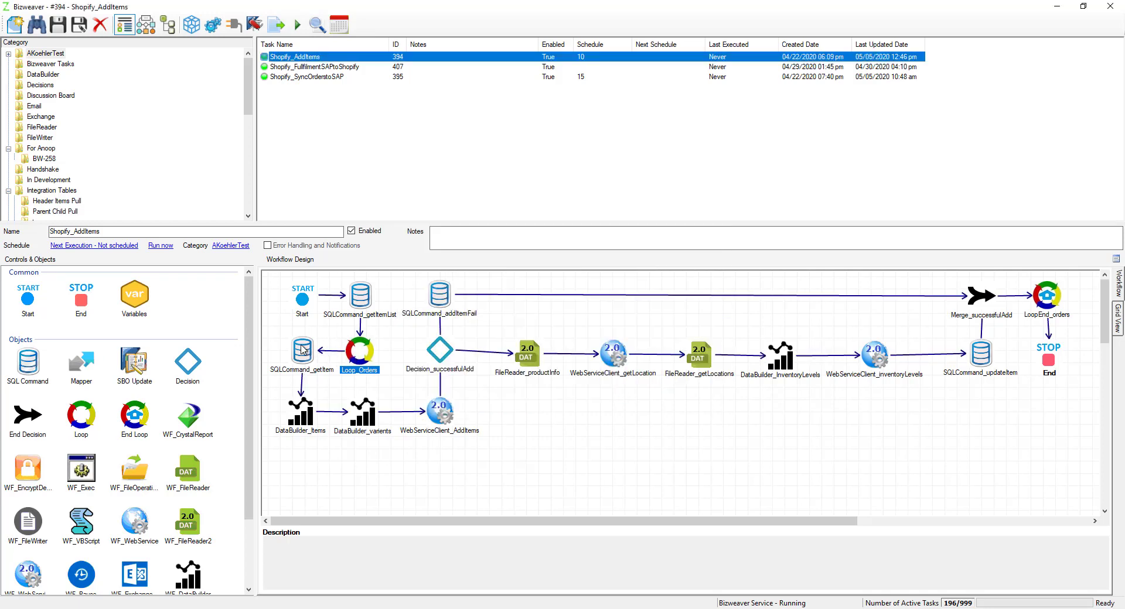
Step: Inspect the item code filter in the SQLCommand_getItem query and look up SQLCommand_getItemList's {FIELD_ItemCode} in the variable selector without inserting it
{"action": "double_click", "coordinate": [312, 346]}
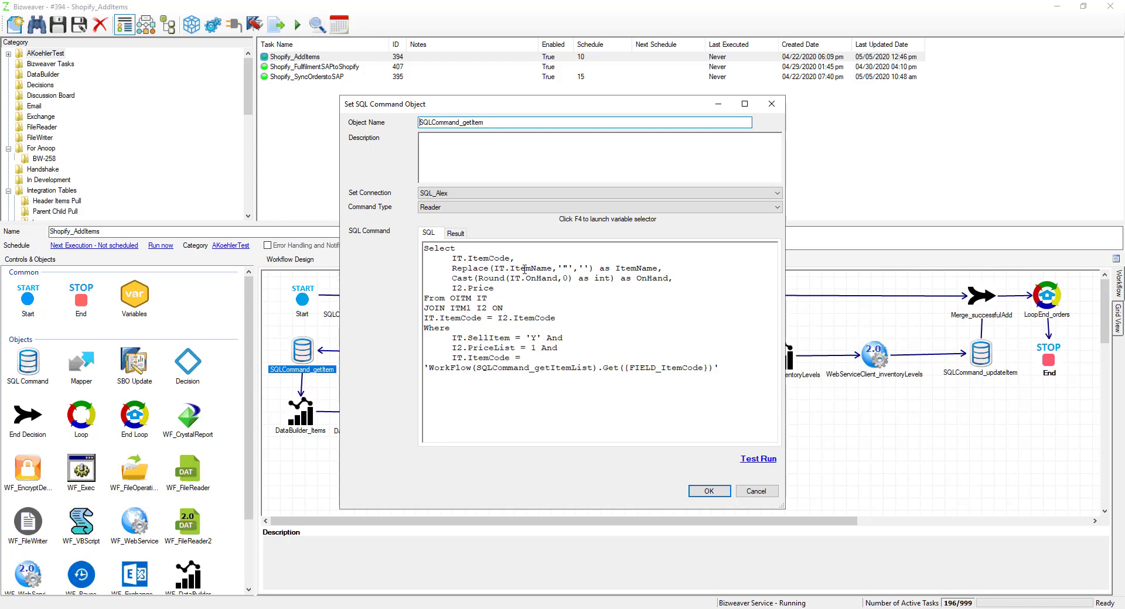
{"action": "left_click_drag", "start_coordinate": [717, 368], "coordinate": [444, 365]}
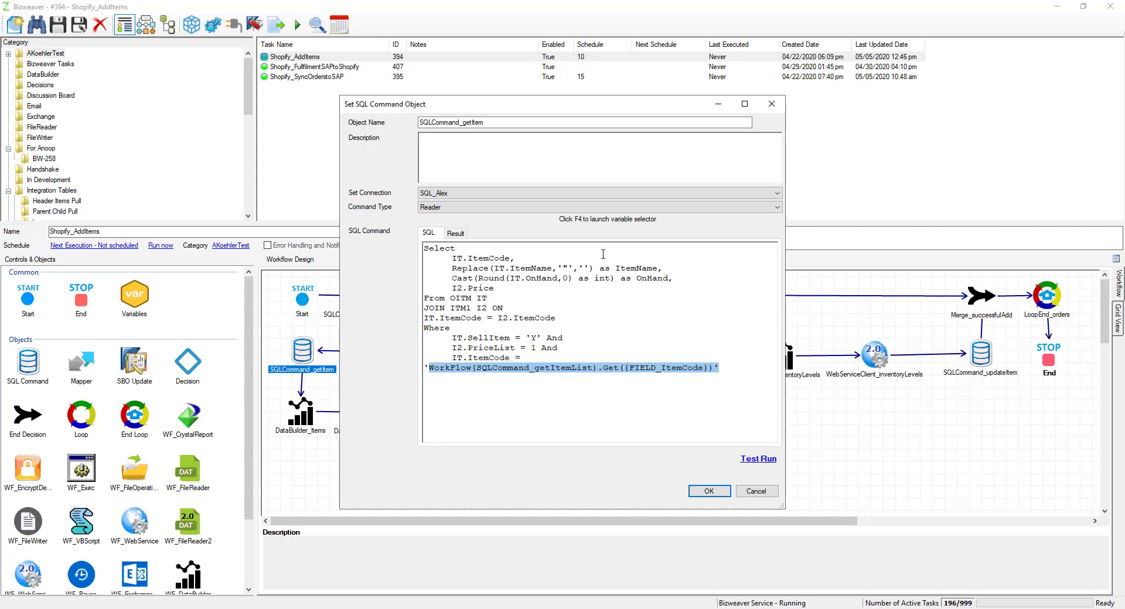
{"action": "left_click", "coordinate": [709, 369]}
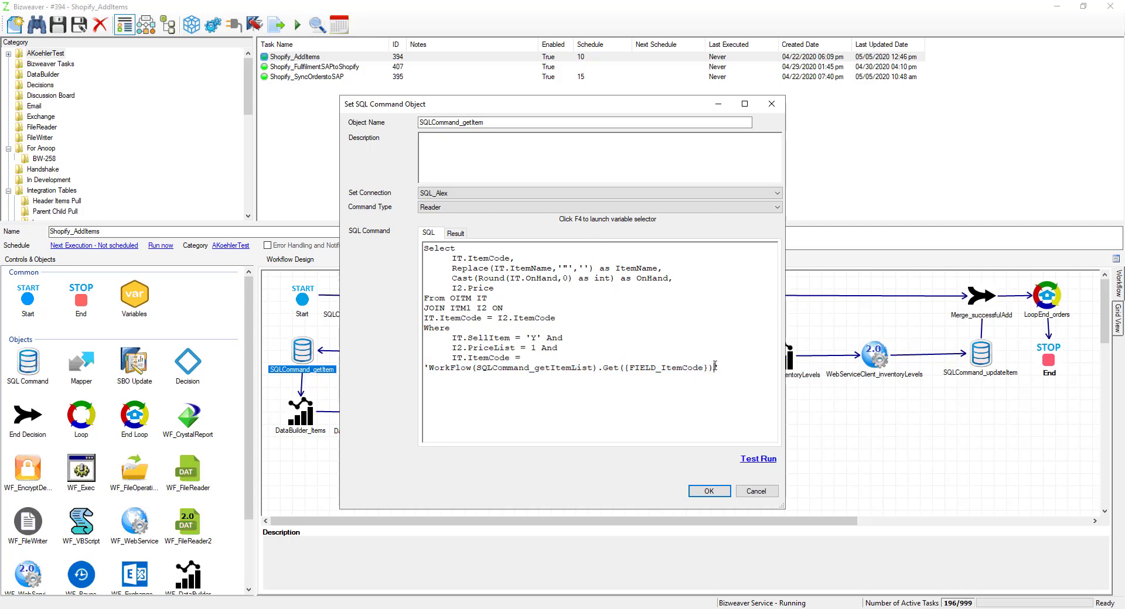
{"action": "key", "text": "F4"}
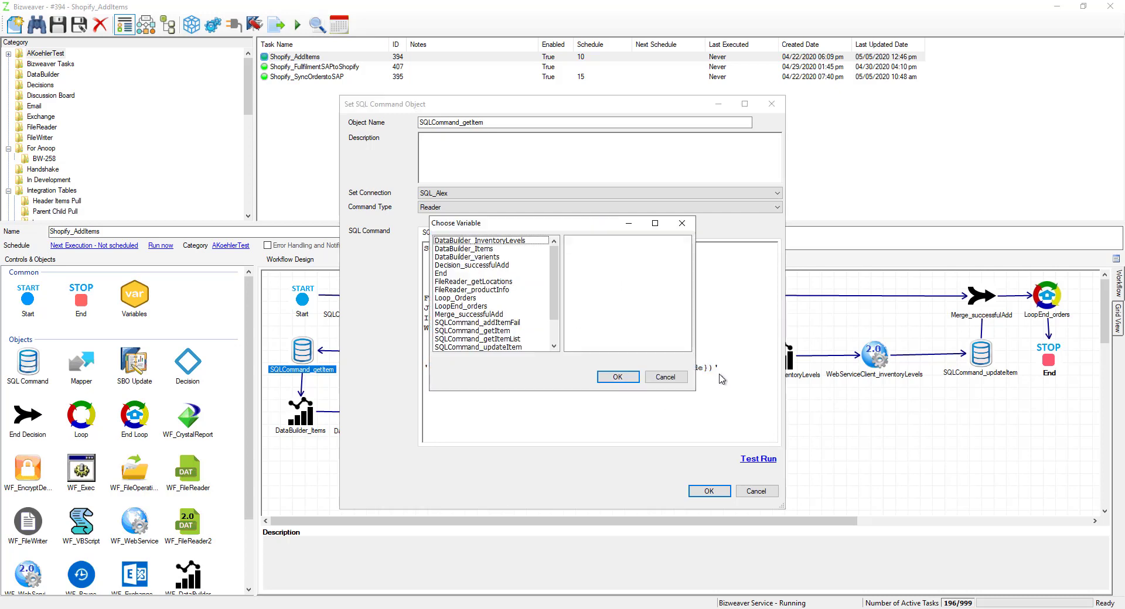
{"action": "left_click", "coordinate": [492, 339]}
{"action": "left_click", "coordinate": [594, 241]}
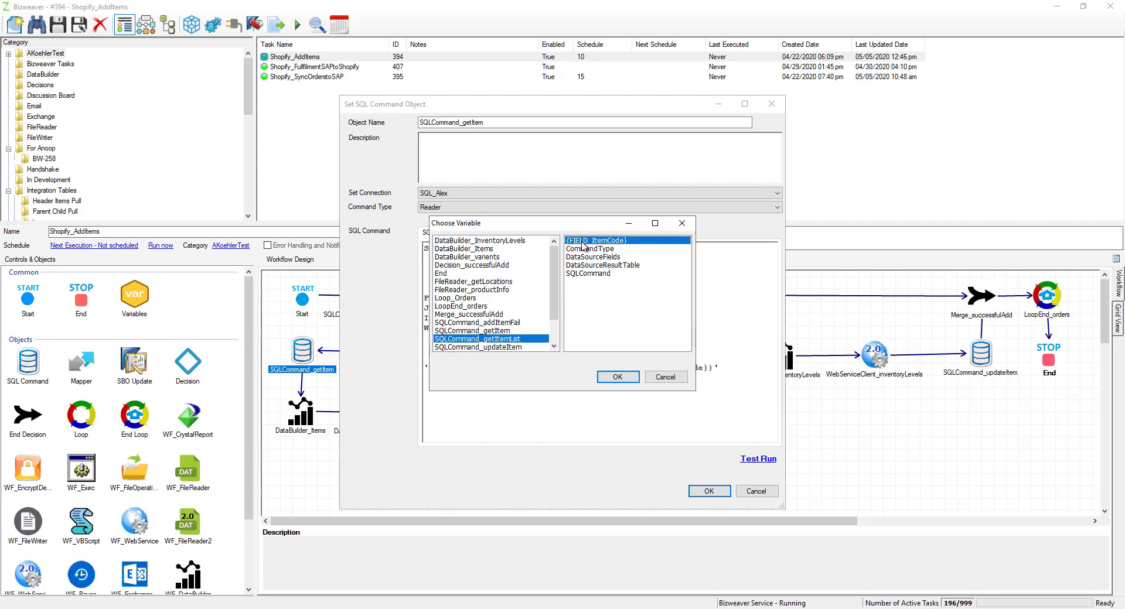
{"action": "left_click", "coordinate": [677, 378]}
{"action": "left_click_drag", "start_coordinate": [718, 368], "coordinate": [427, 368]}
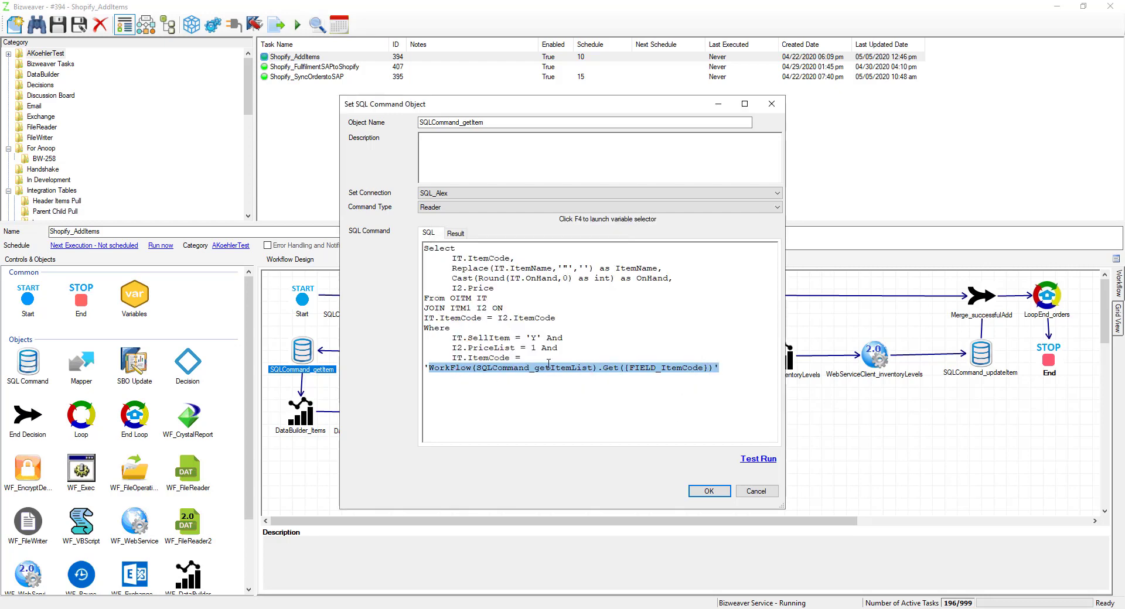
{"action": "left_click", "coordinate": [516, 326]}
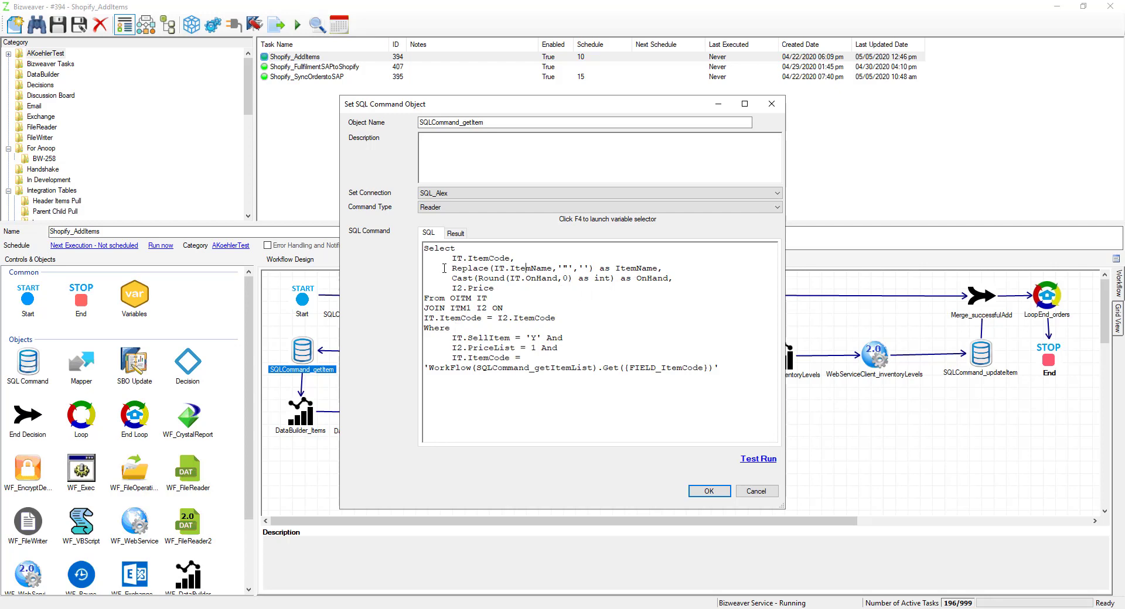
Step: Examine the ItemName Replace expression in the SQLCommand_getItem query, test-run the query and close the object
{"action": "left_click_drag", "start_coordinate": [452, 269], "coordinate": [457, 268]}
{"action": "left_click", "coordinate": [490, 273]}
{"action": "left_click", "coordinate": [586, 269]}
{"action": "left_click", "coordinate": [758, 458]}
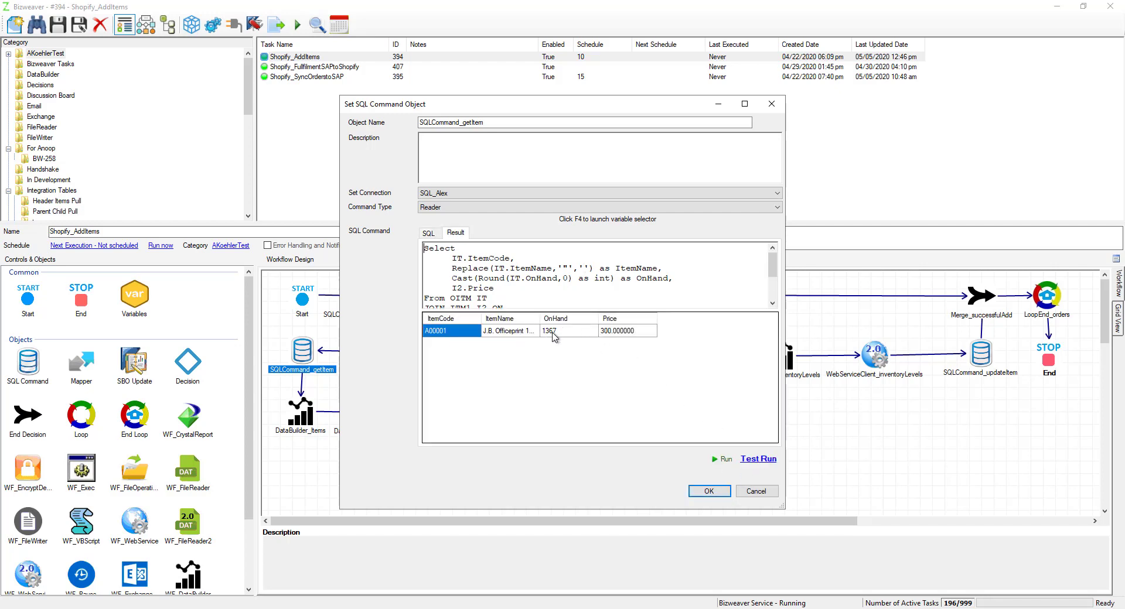
{"action": "left_click", "coordinate": [432, 333]}
{"action": "left_click", "coordinate": [706, 491]}
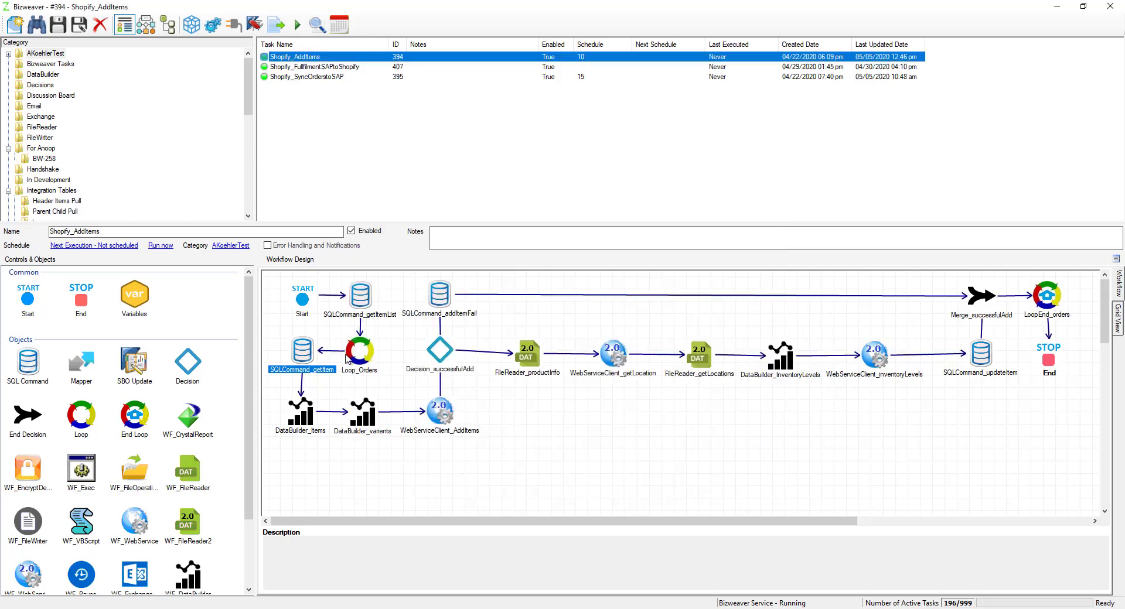
Step: Review the product object name, fields and JSON preview in the DataBuilder_Items properties
{"action": "double_click", "coordinate": [303, 419]}
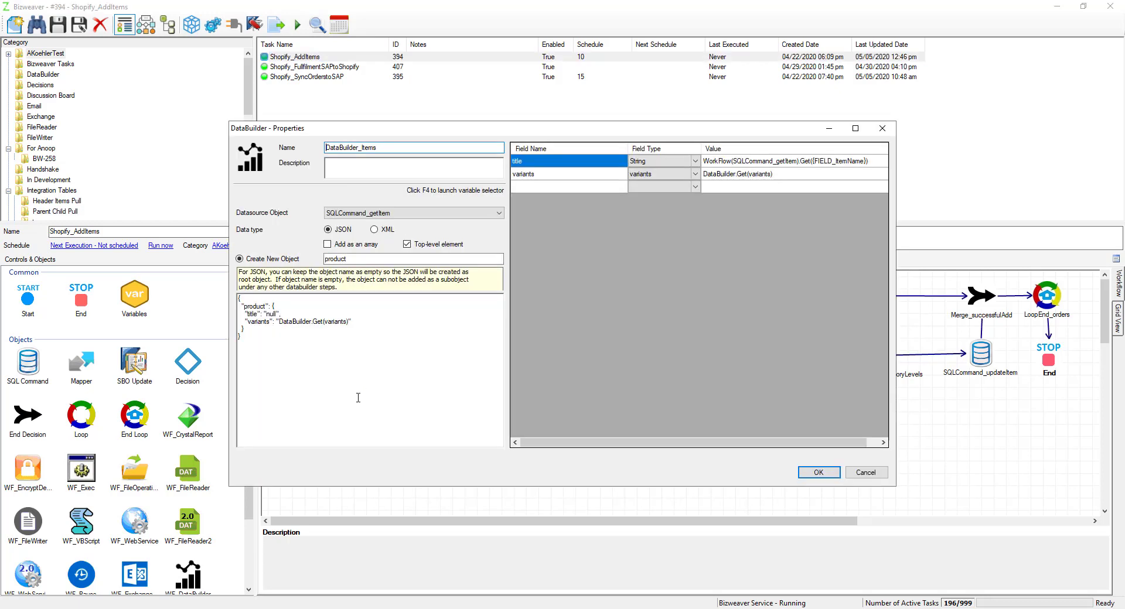
{"action": "left_click_drag", "start_coordinate": [321, 130], "coordinate": [502, 104]}
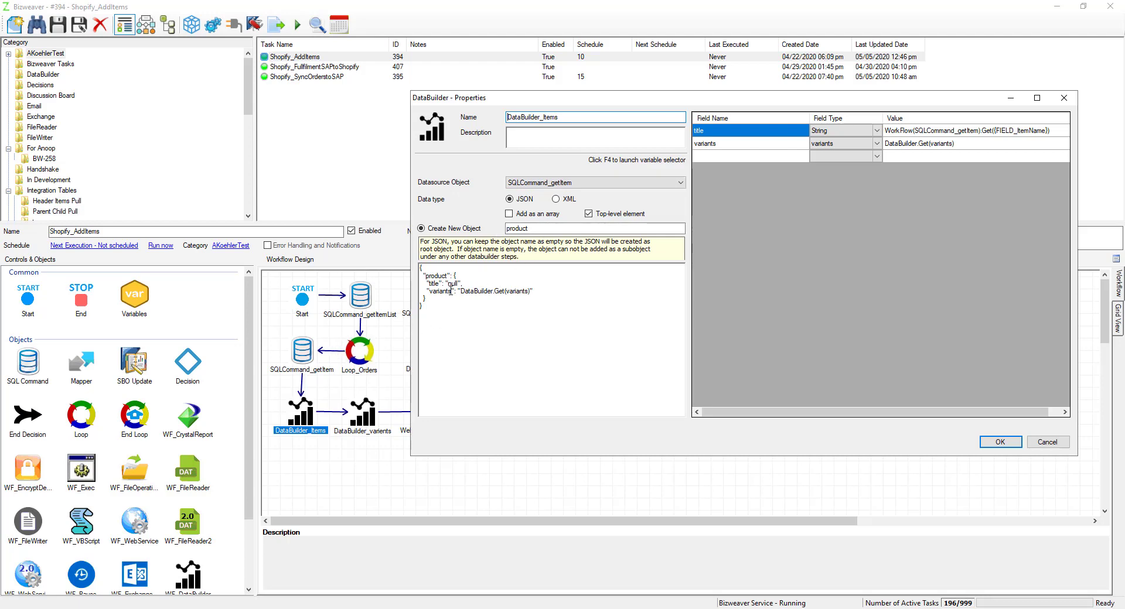
{"action": "double_click", "coordinate": [537, 233]}
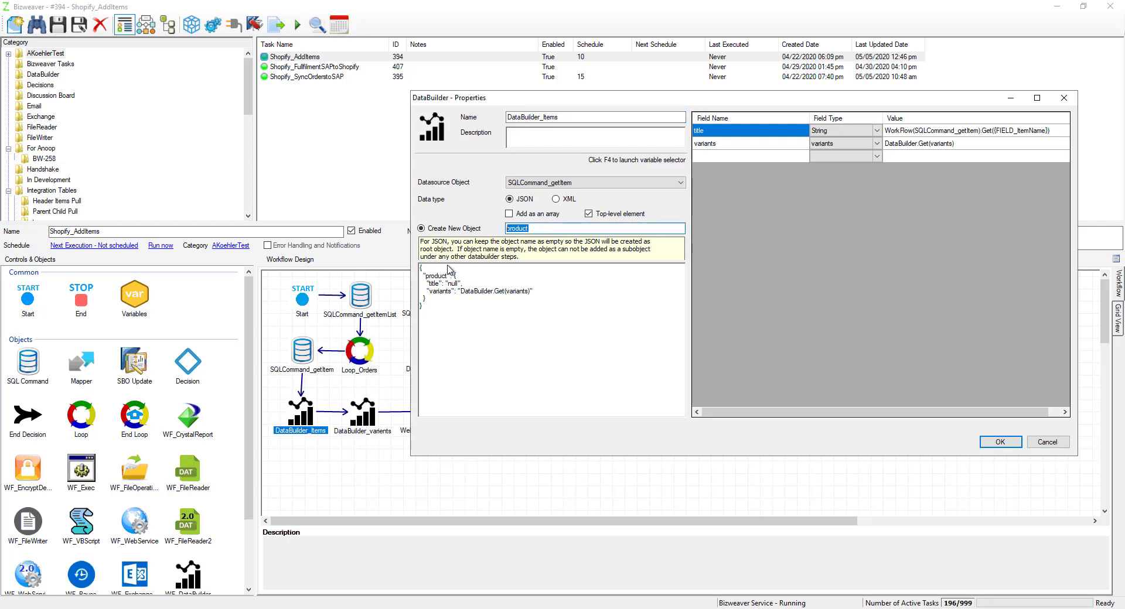
{"action": "left_click", "coordinate": [502, 285]}
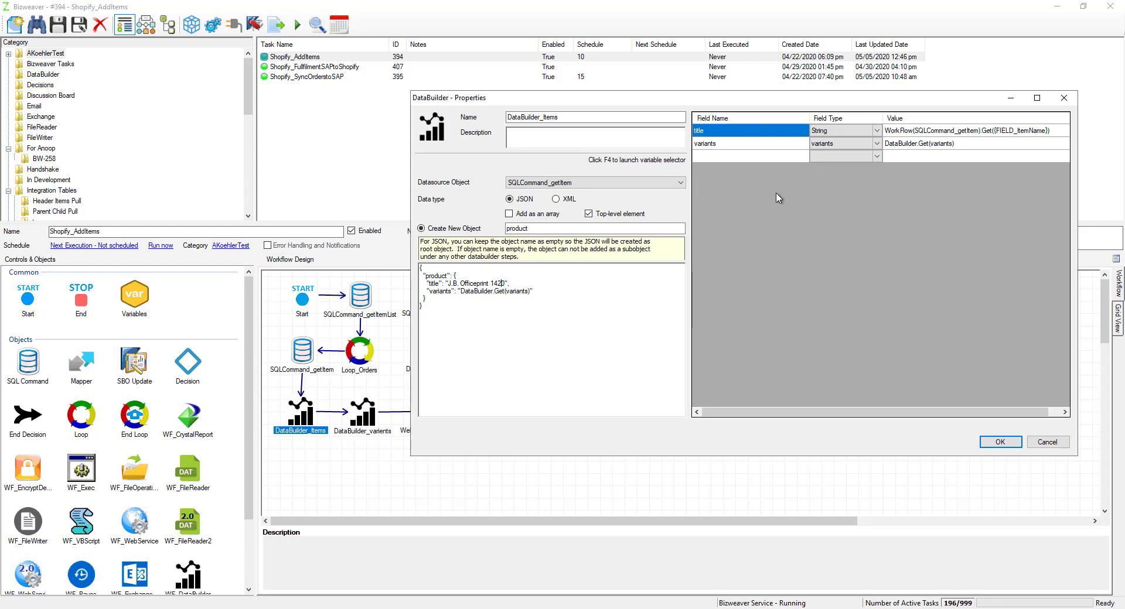
{"action": "left_click", "coordinate": [1003, 442]}
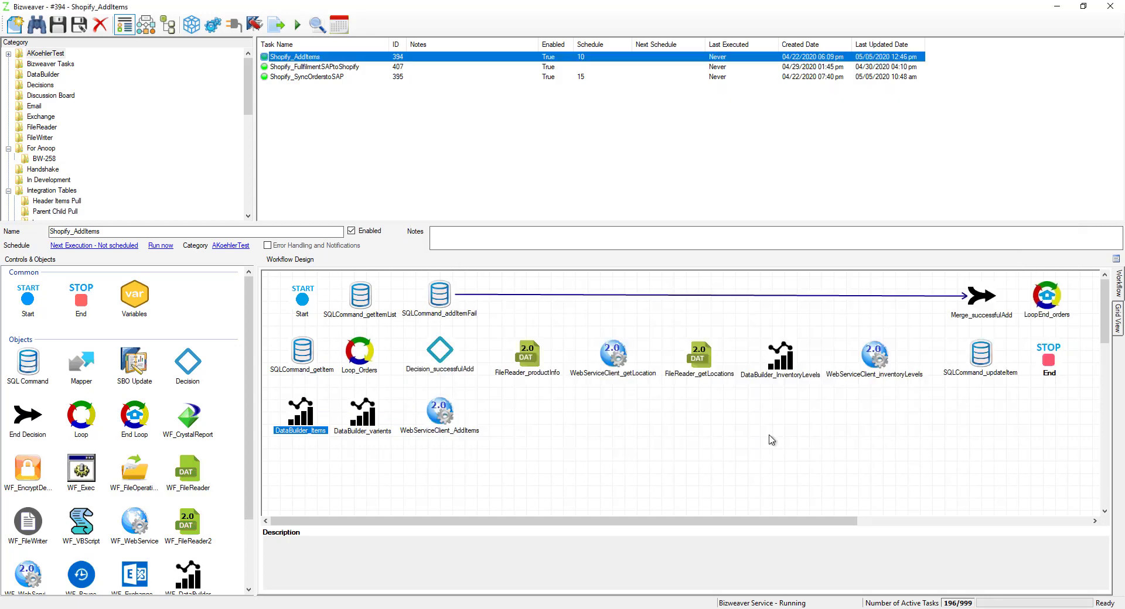
Step: Review the variants array in DataBuilder_varients, including its JSON preview and the price, sku and inventory_management values
{"action": "double_click", "coordinate": [351, 409]}
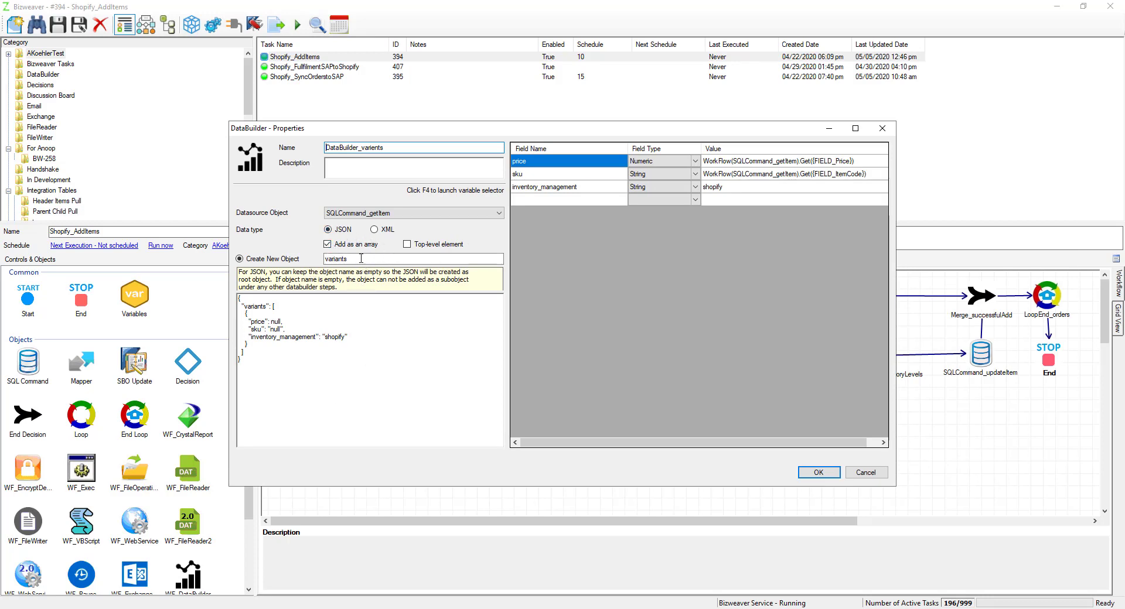
{"action": "left_click_drag", "start_coordinate": [360, 259], "coordinate": [311, 251]}
{"action": "left_click", "coordinate": [309, 307]}
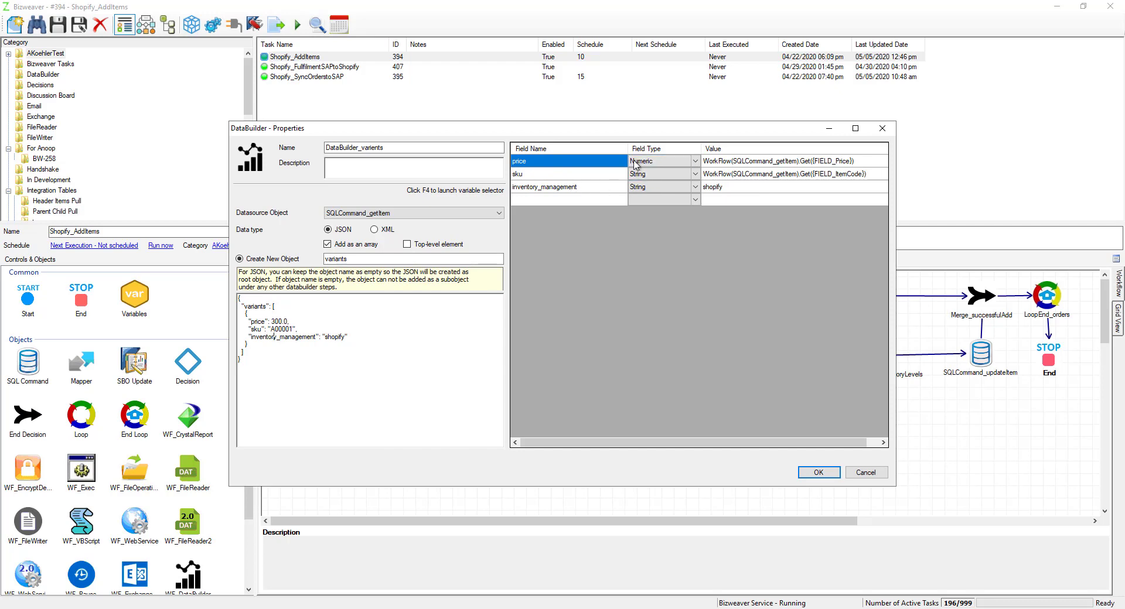
{"action": "left_click", "coordinate": [868, 163]}
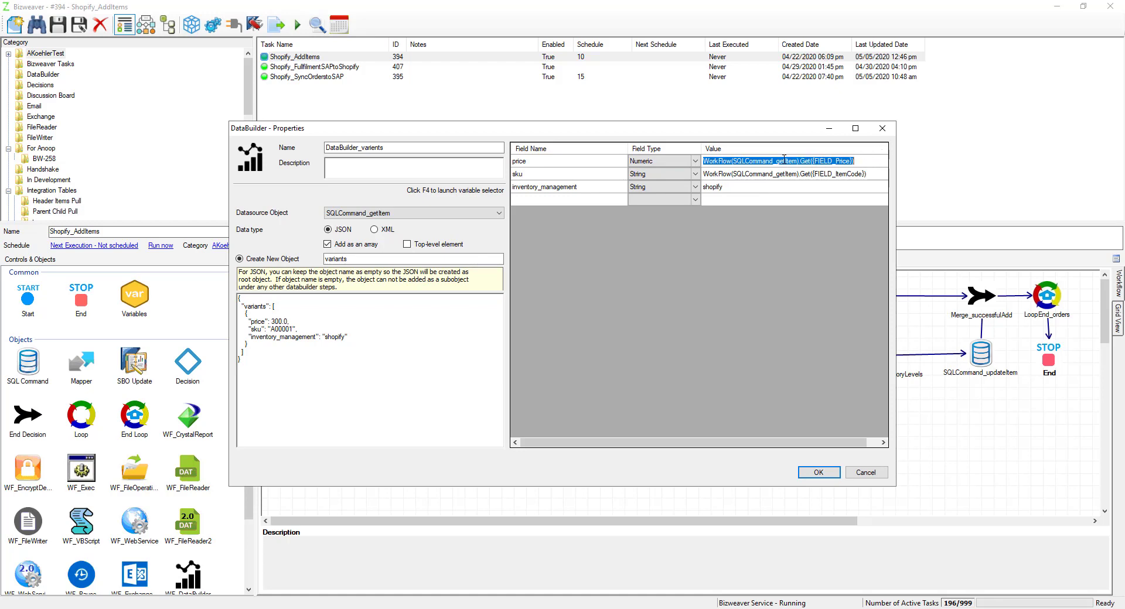
{"action": "left_click", "coordinate": [868, 175]}
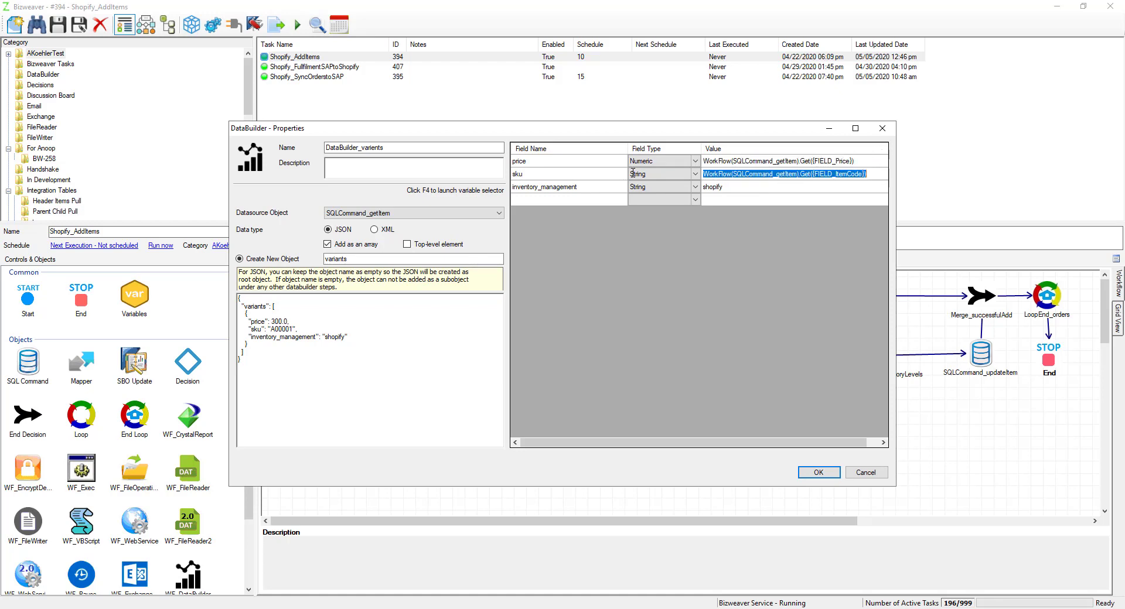
{"action": "left_click", "coordinate": [733, 188]}
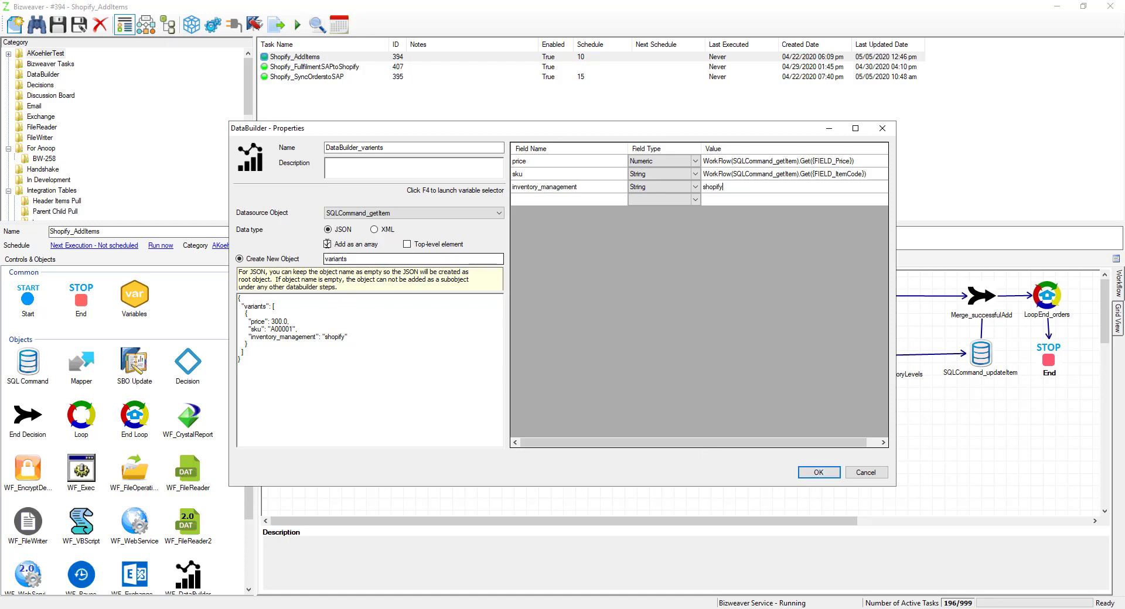
{"action": "left_click", "coordinate": [818, 473]}
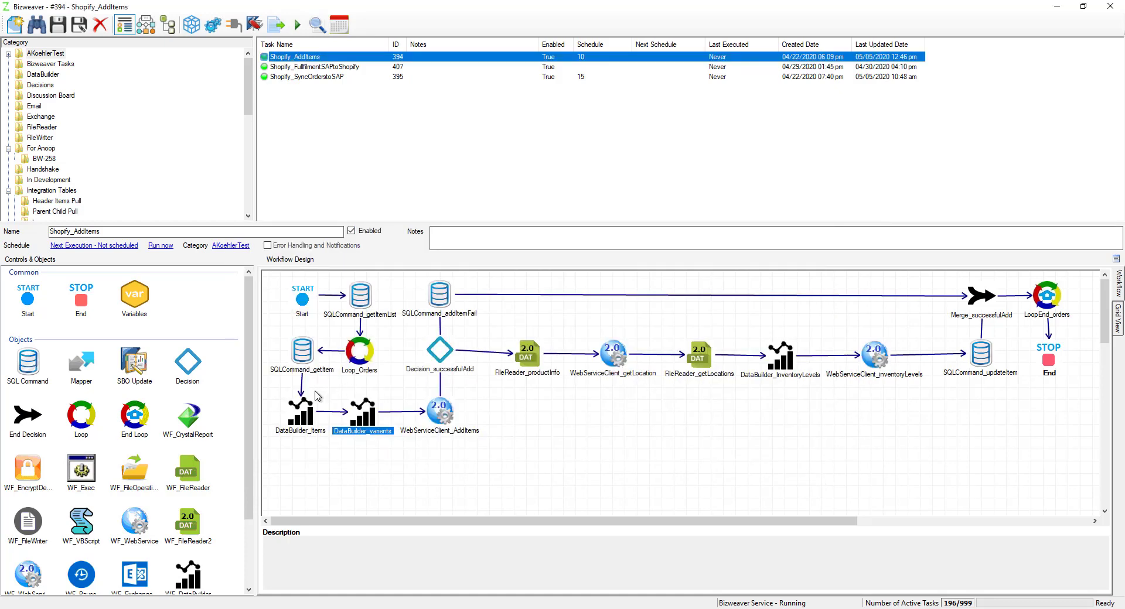
Step: Check the field type options for the variants field in DataBuilder_Items, keeping the type variants
{"action": "left_click", "coordinate": [300, 413]}
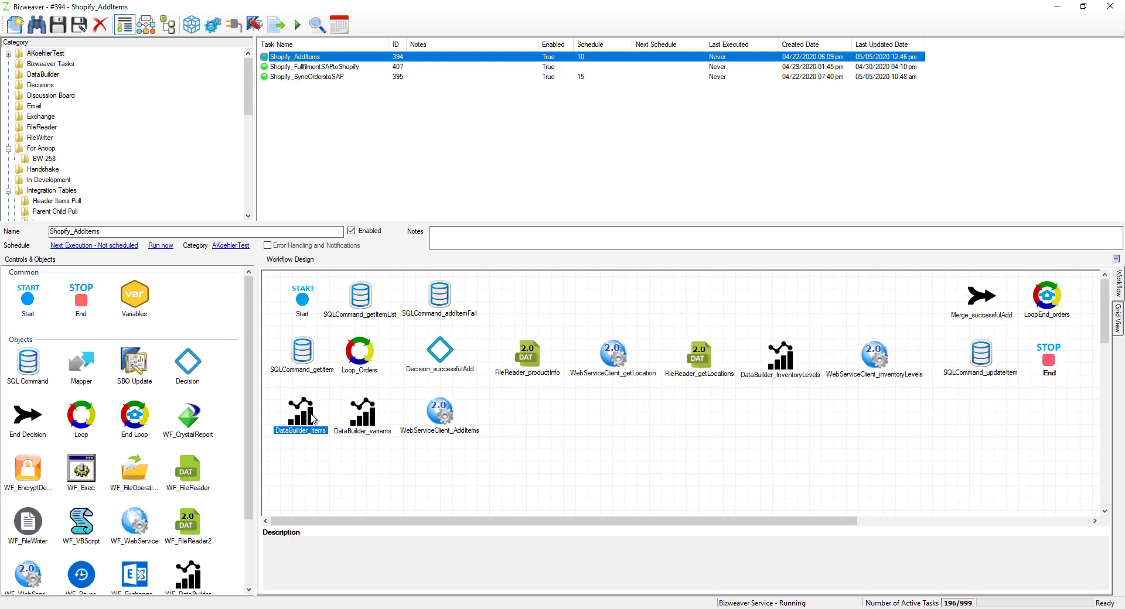
{"action": "double_click", "coordinate": [287, 410]}
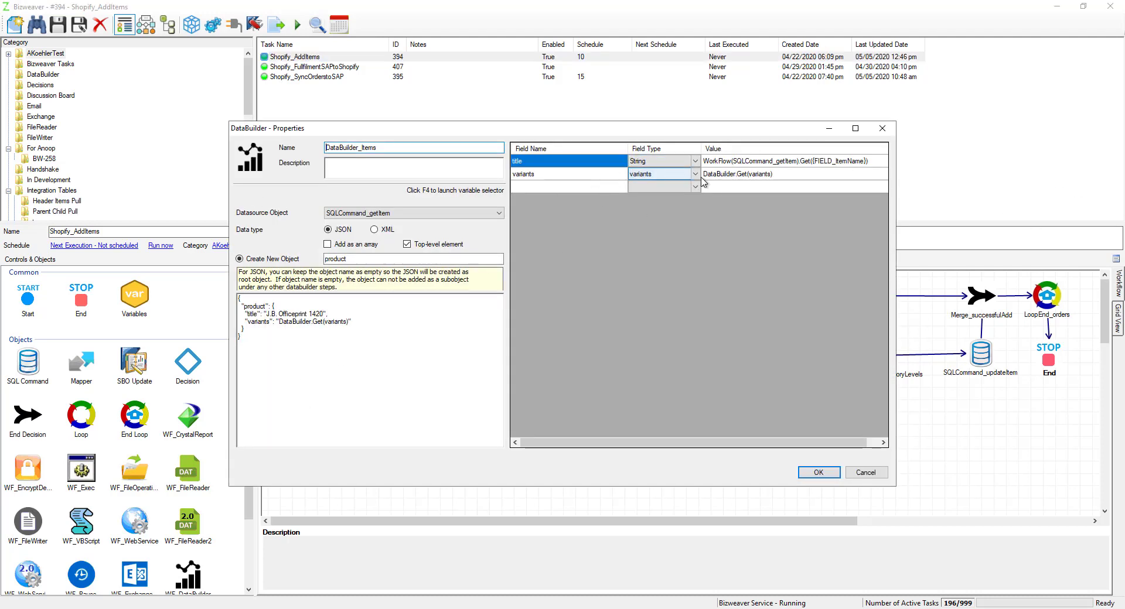
{"action": "left_click", "coordinate": [662, 174]}
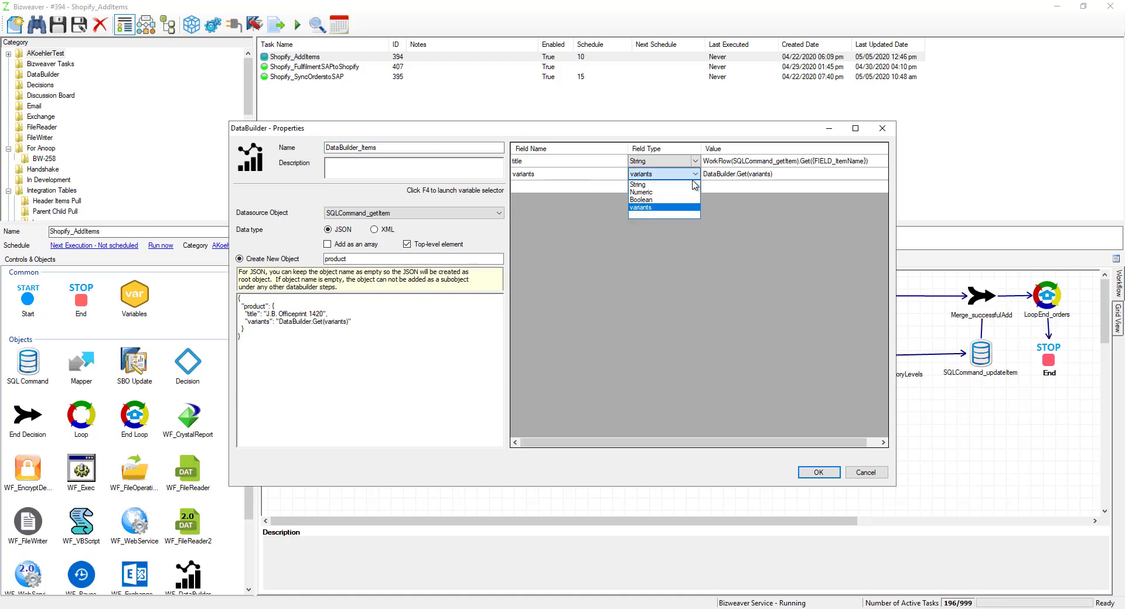
{"action": "left_click", "coordinate": [669, 209]}
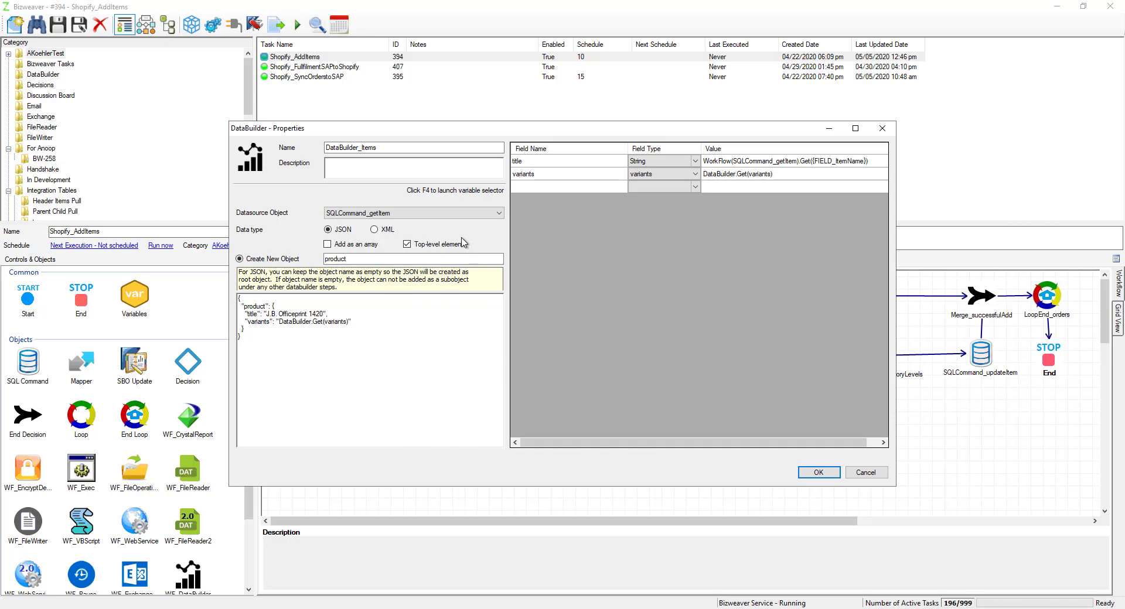
{"action": "left_click", "coordinate": [818, 473]}
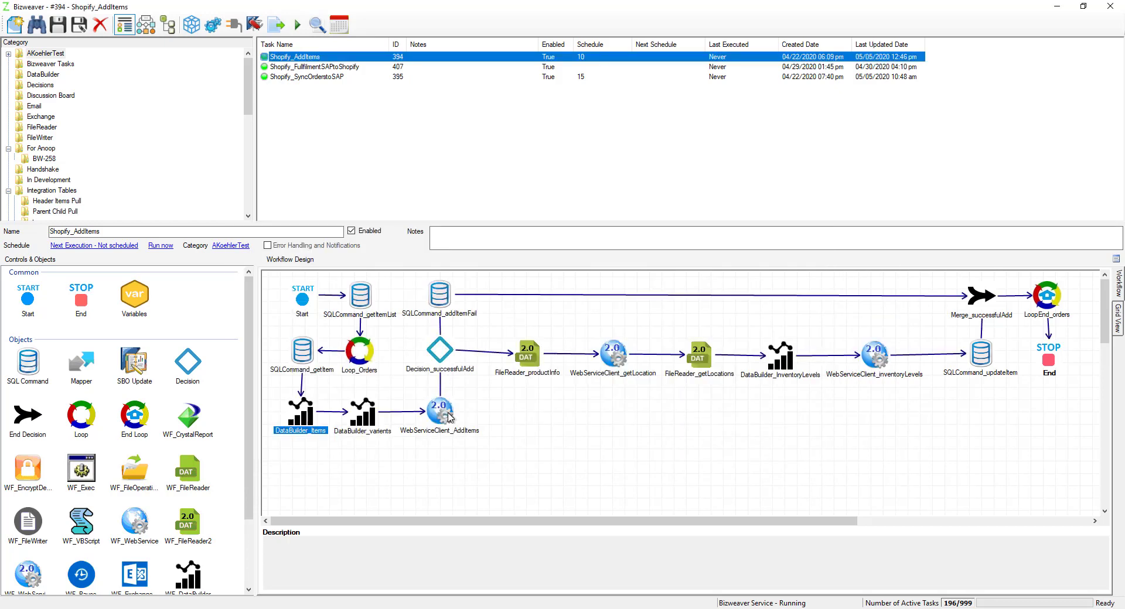
Step: Open WebServiceClient_AddItems and examine its authentication connection and the products.json request URI
{"action": "double_click", "coordinate": [450, 417]}
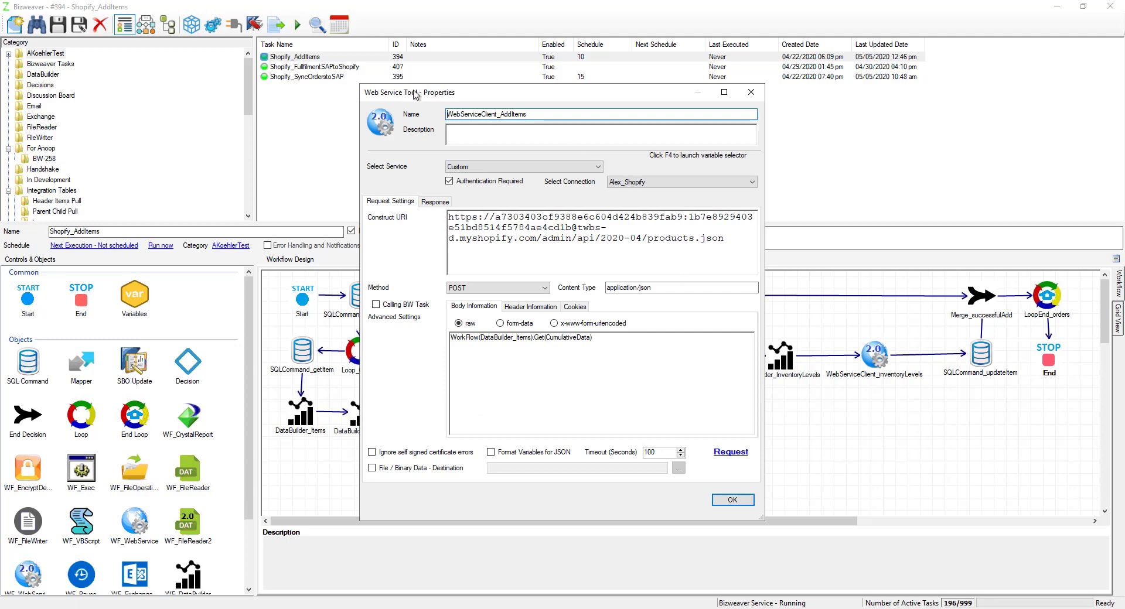
{"action": "left_click_drag", "start_coordinate": [407, 92], "coordinate": [513, 102]}
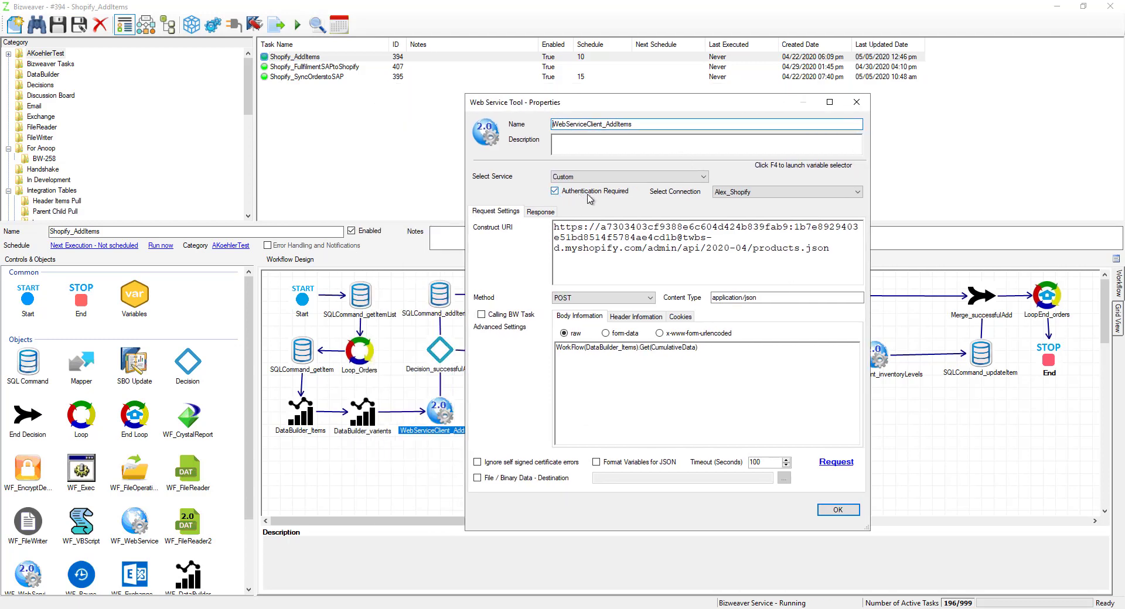
{"action": "left_click", "coordinate": [770, 193]}
{"action": "left_click", "coordinate": [750, 279]}
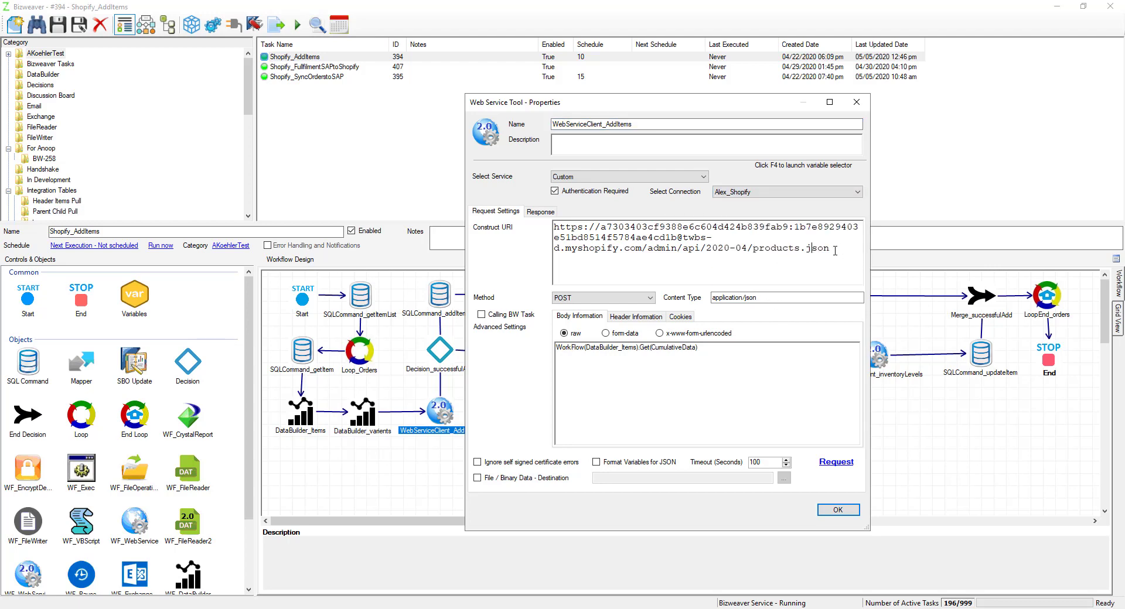
{"action": "left_click_drag", "start_coordinate": [832, 249], "coordinate": [558, 226]}
{"action": "left_click", "coordinate": [678, 252]}
Step: Set the WebServiceClient_AddItems request method to POST and check its content type
{"action": "left_click", "coordinate": [612, 300]}
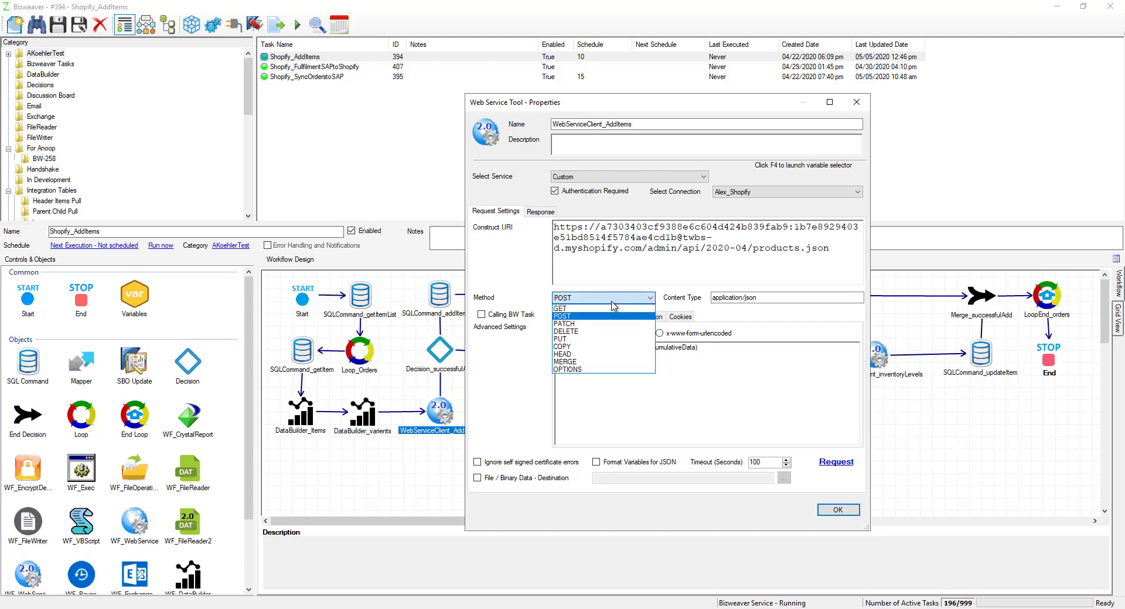
{"action": "left_click", "coordinate": [579, 316]}
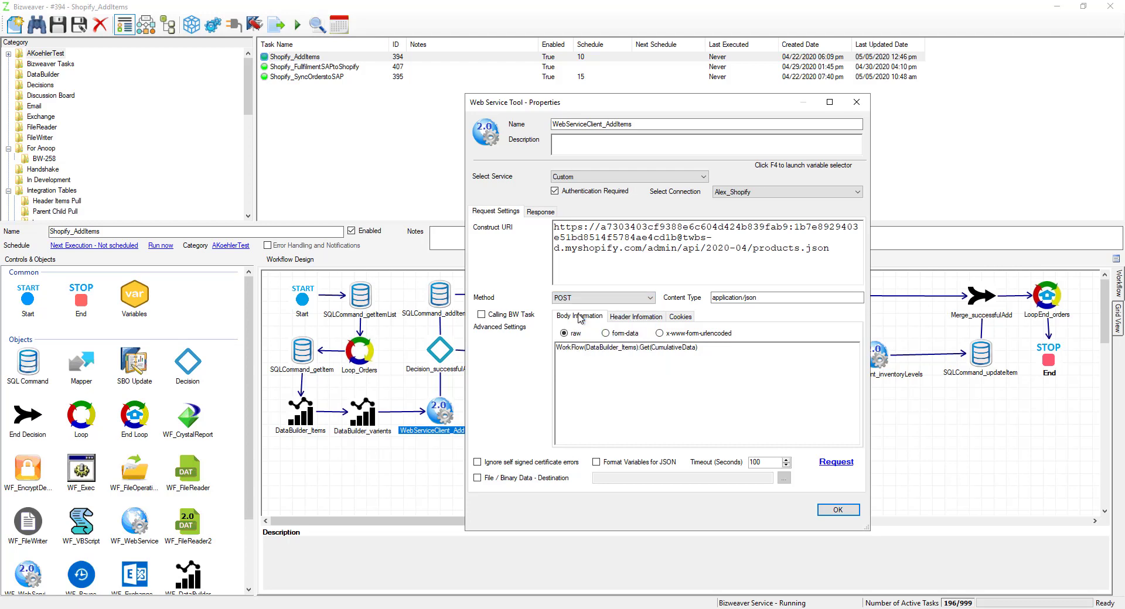
{"action": "left_click_drag", "start_coordinate": [773, 300], "coordinate": [710, 300]}
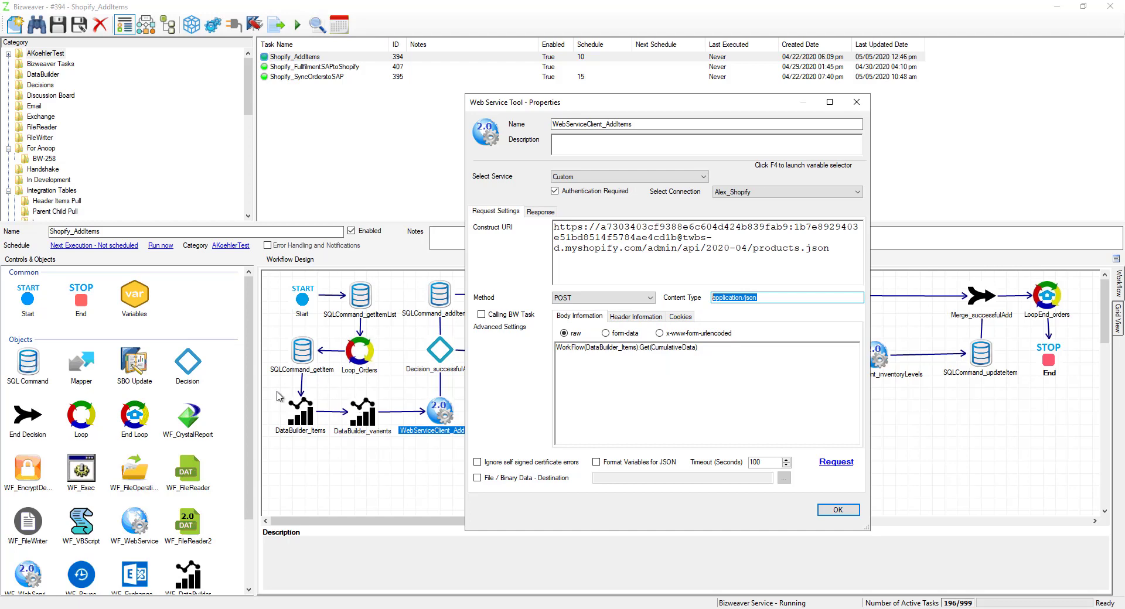
Step: Set the raw request body to the CumulativeData variable of DataBuilder_Items
{"action": "left_click_drag", "start_coordinate": [670, 388], "coordinate": [496, 331]}
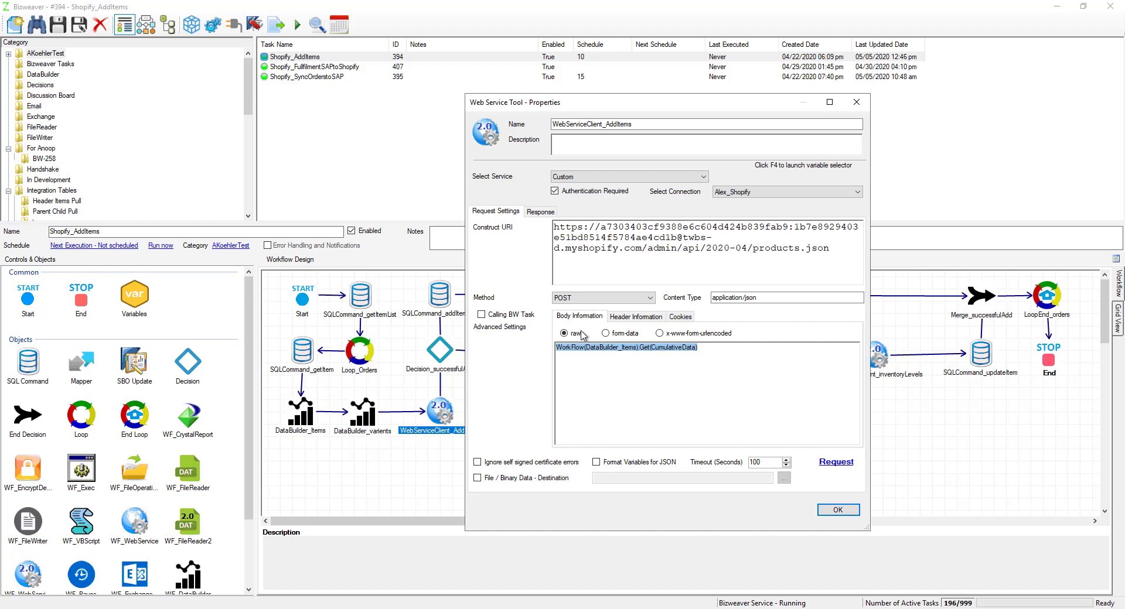
{"action": "left_click_drag", "start_coordinate": [720, 347], "coordinate": [532, 381]}
{"action": "key", "text": "F4"}
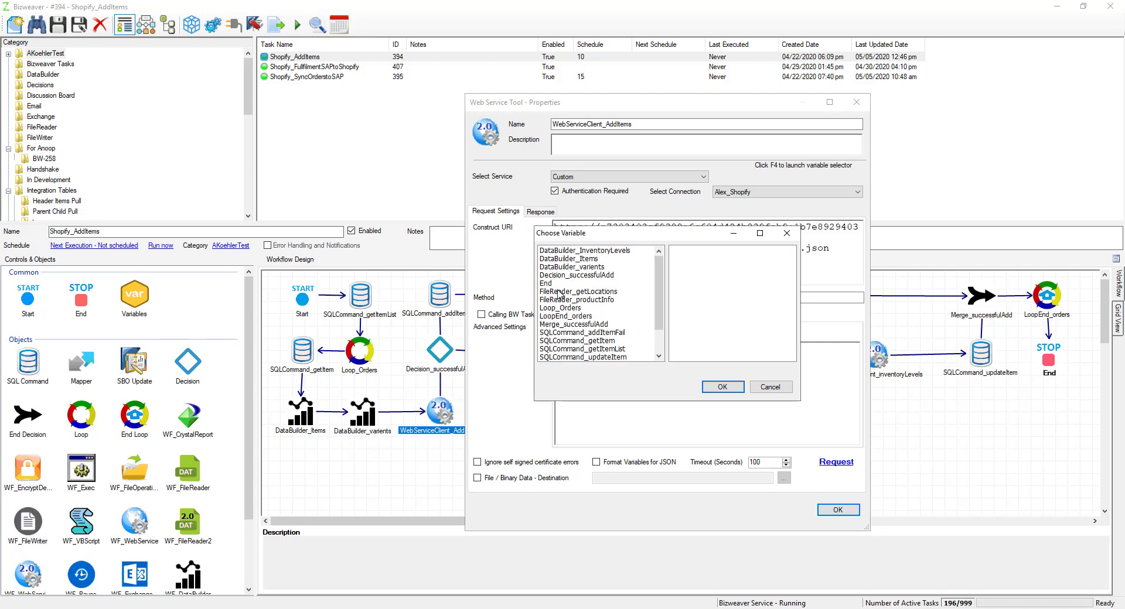
{"action": "left_click", "coordinate": [584, 259]}
{"action": "left_click", "coordinate": [700, 260]}
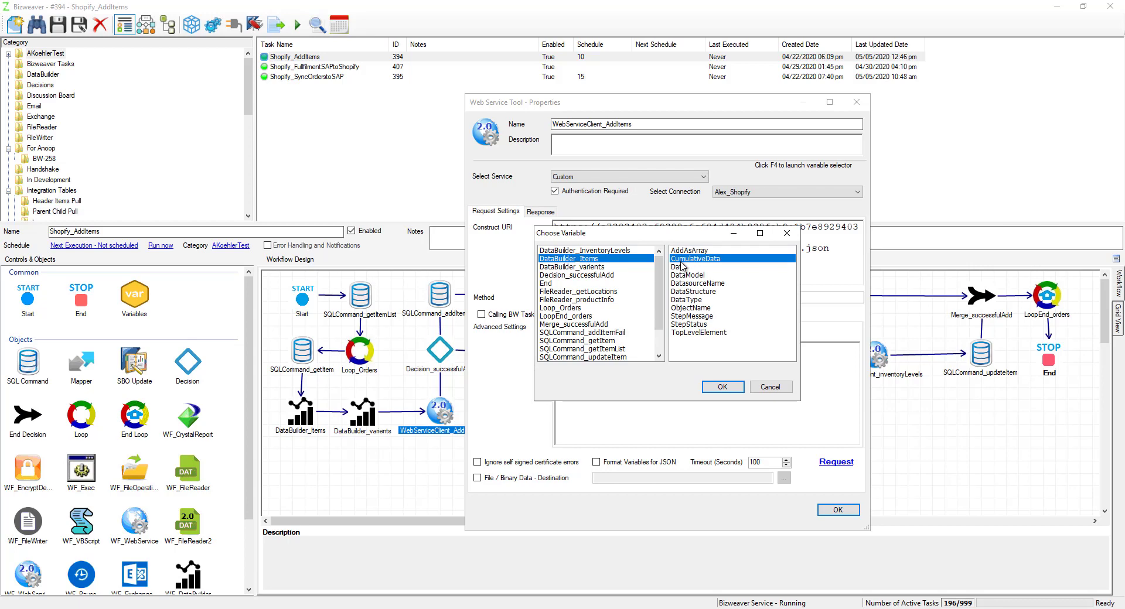
{"action": "left_click", "coordinate": [723, 387]}
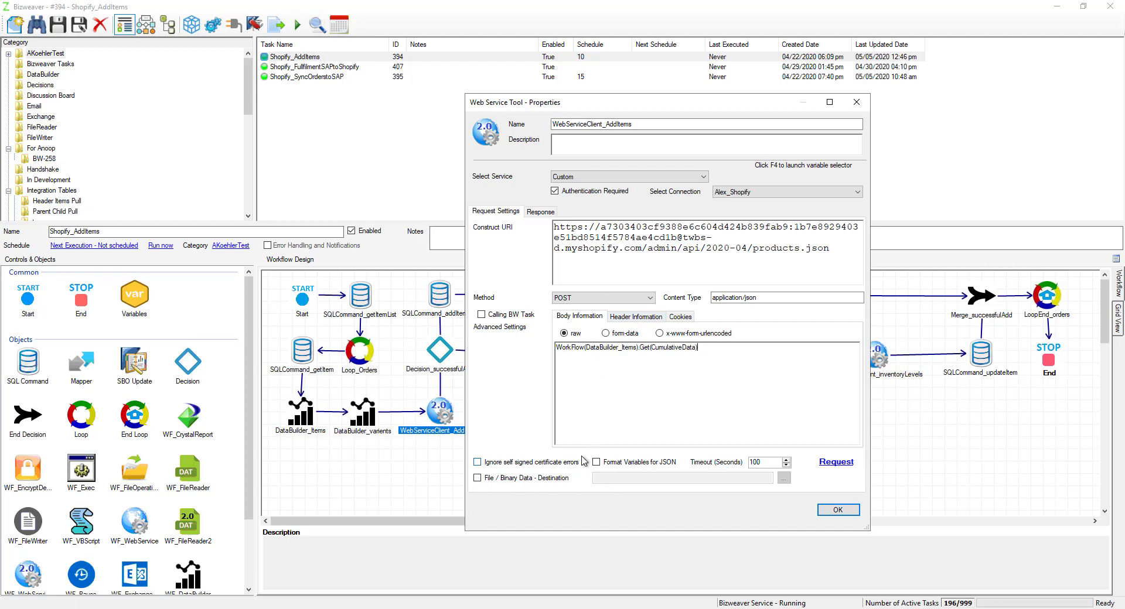
Step: Send a test request from WebServiceClient_AddItems, check the response content and close the object
{"action": "left_click", "coordinate": [836, 464]}
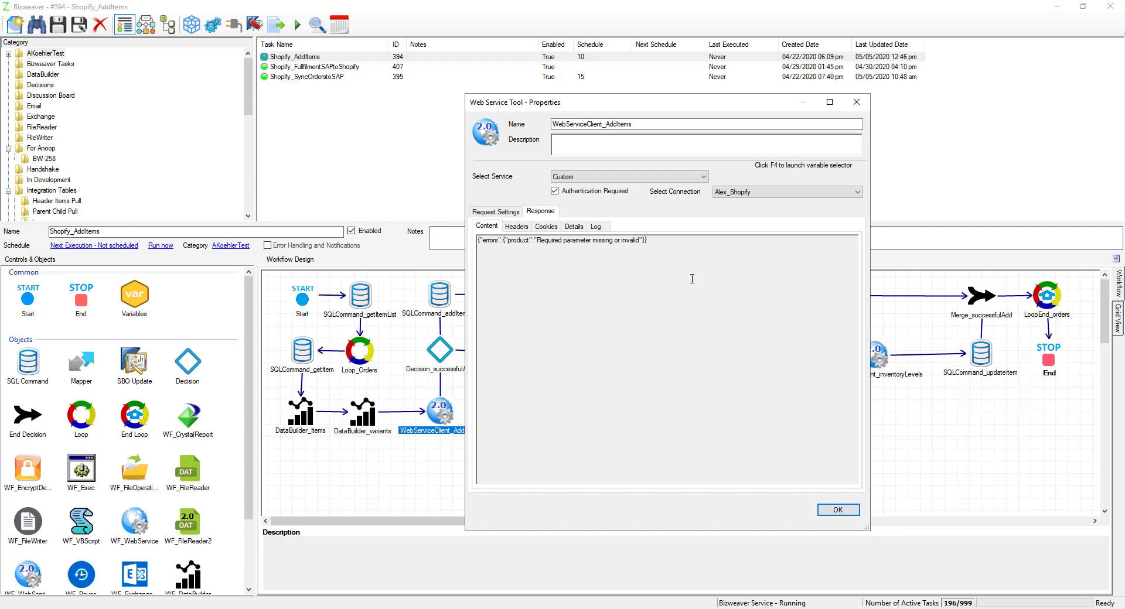
{"action": "left_click", "coordinate": [515, 215]}
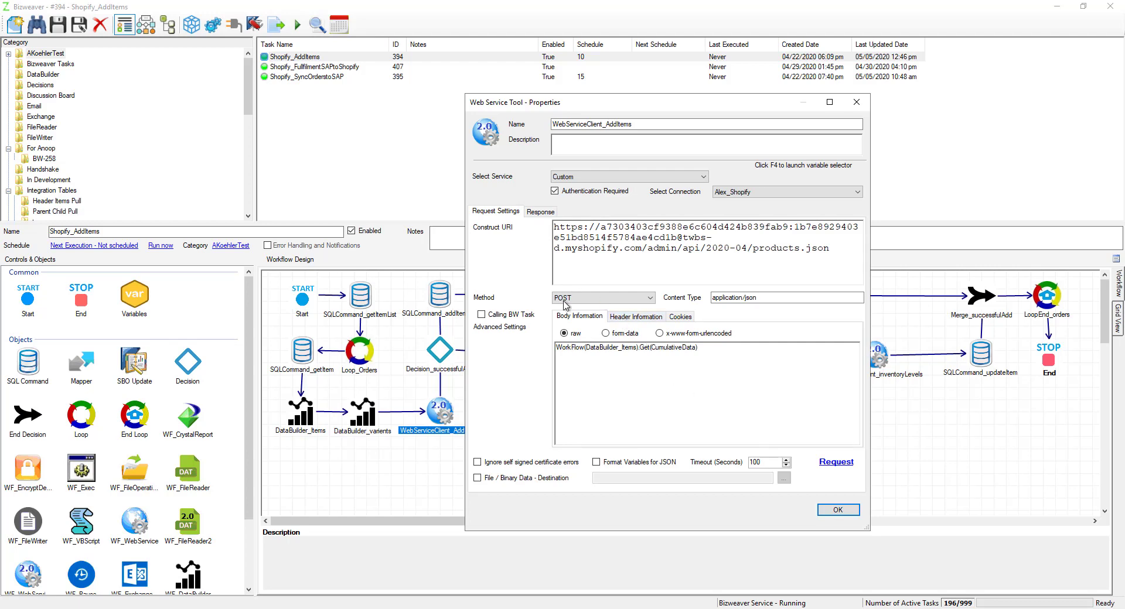
{"action": "left_click", "coordinate": [838, 510]}
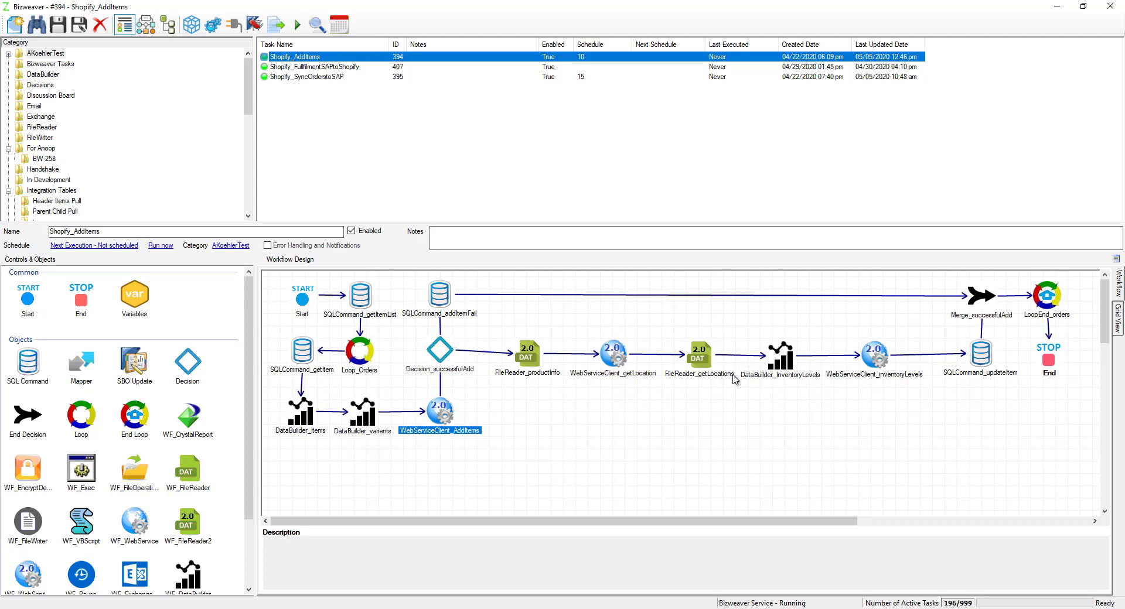
Step: In Decision_successfulAdd, set the attribute of the first branch's WebServiceClient_AddItems expression to IsSuccessful
{"action": "double_click", "coordinate": [440, 353]}
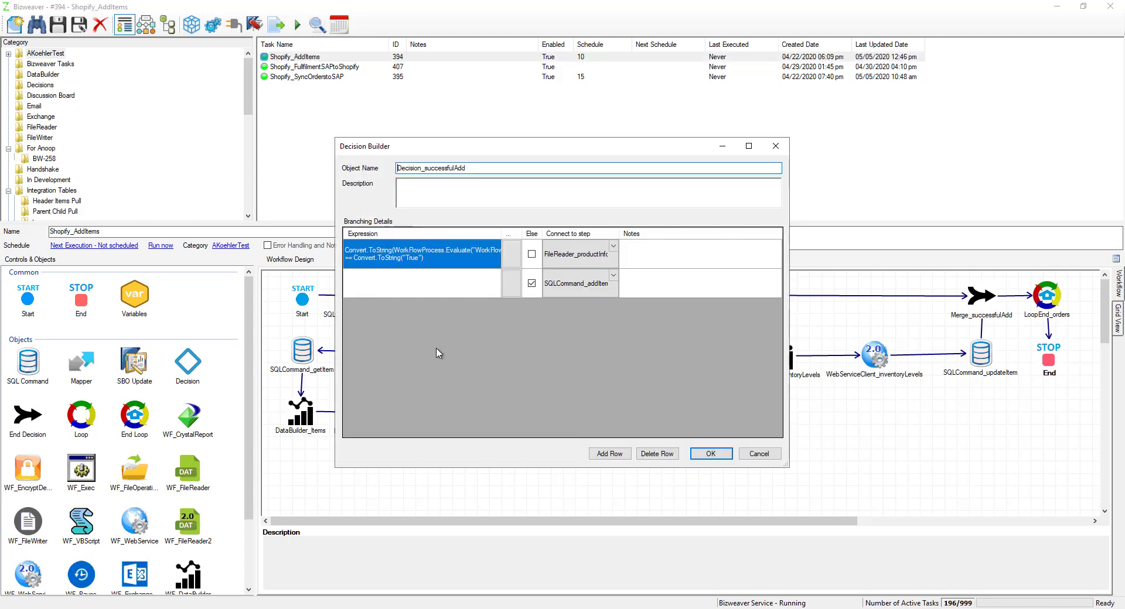
{"action": "double_click", "coordinate": [511, 258]}
{"action": "left_click", "coordinate": [408, 274]}
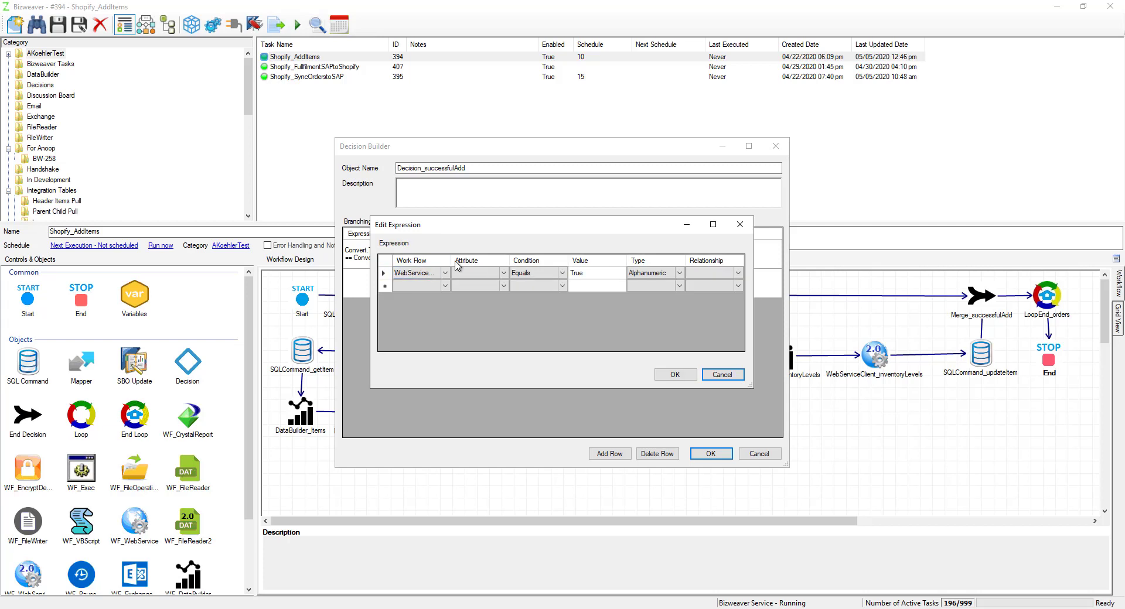
{"action": "mouse_move", "coordinate": [452, 261]}
{"action": "left_mouse_down"}
{"action": "mouse_move", "coordinate": [481, 260]}
{"action": "mouse_move", "coordinate": [464, 260]}
{"action": "left_mouse_up"}
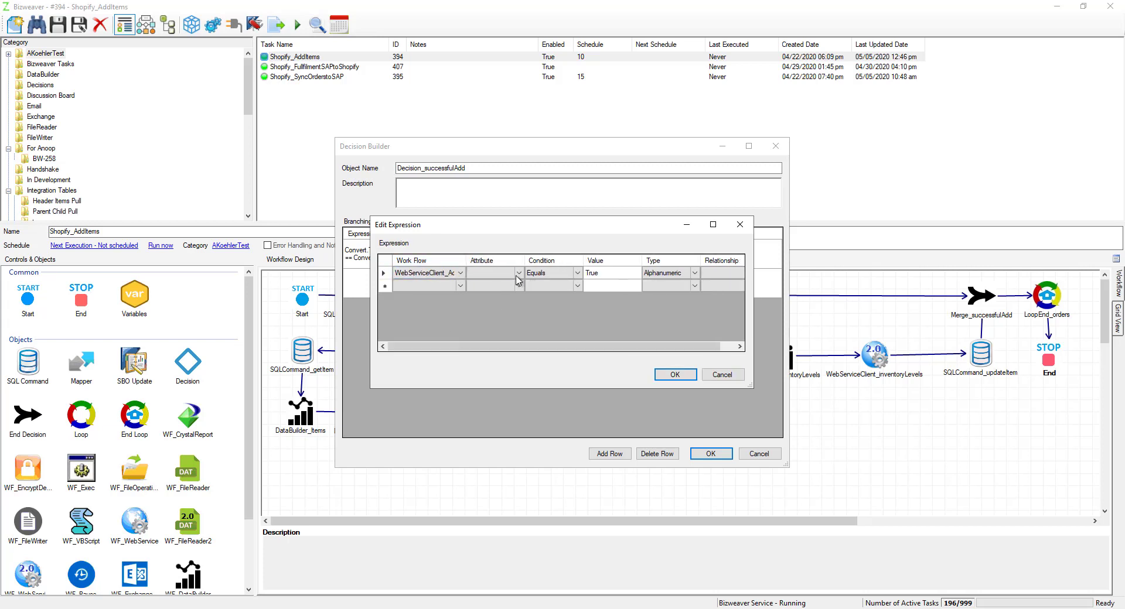
{"action": "left_click", "coordinate": [518, 273]}
{"action": "left_click_drag", "start_coordinate": [580, 505], "coordinate": [579, 504]}
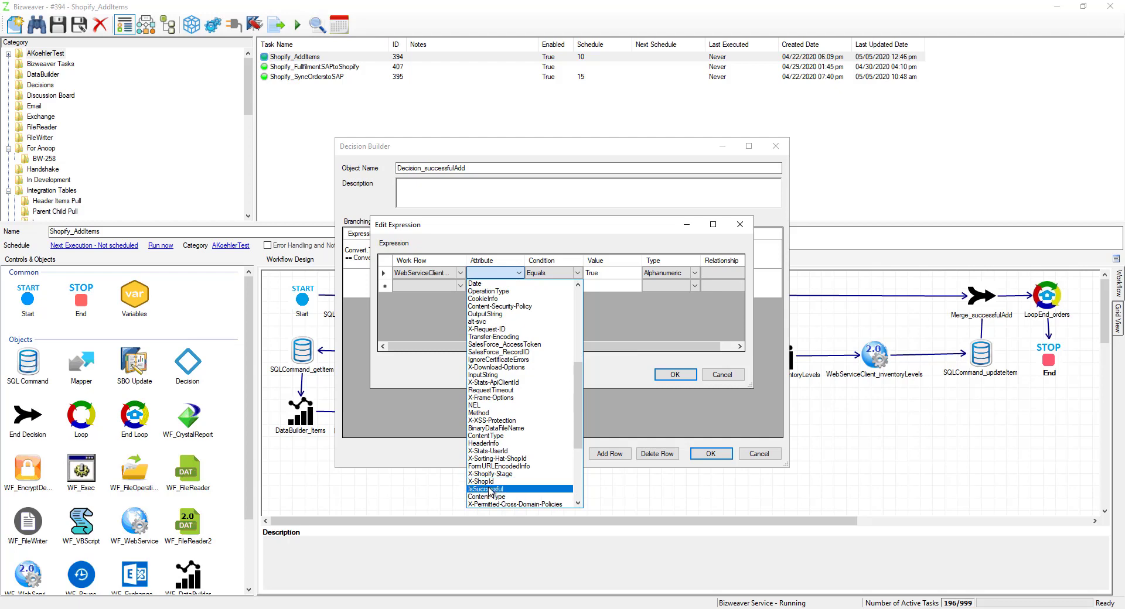
{"action": "left_click", "coordinate": [495, 472]}
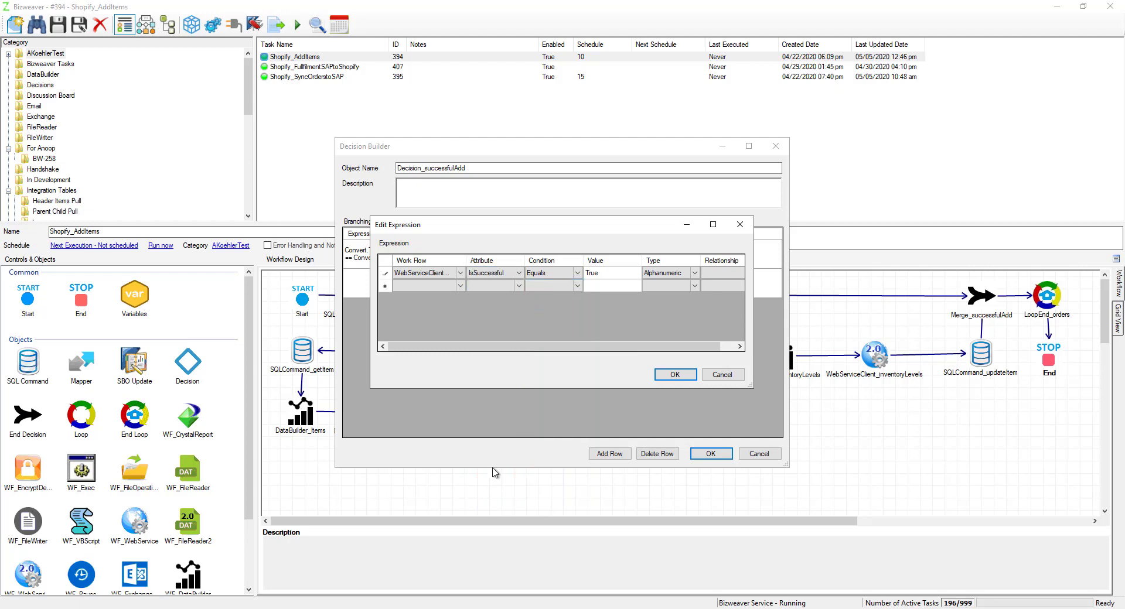
{"action": "left_click", "coordinate": [676, 372]}
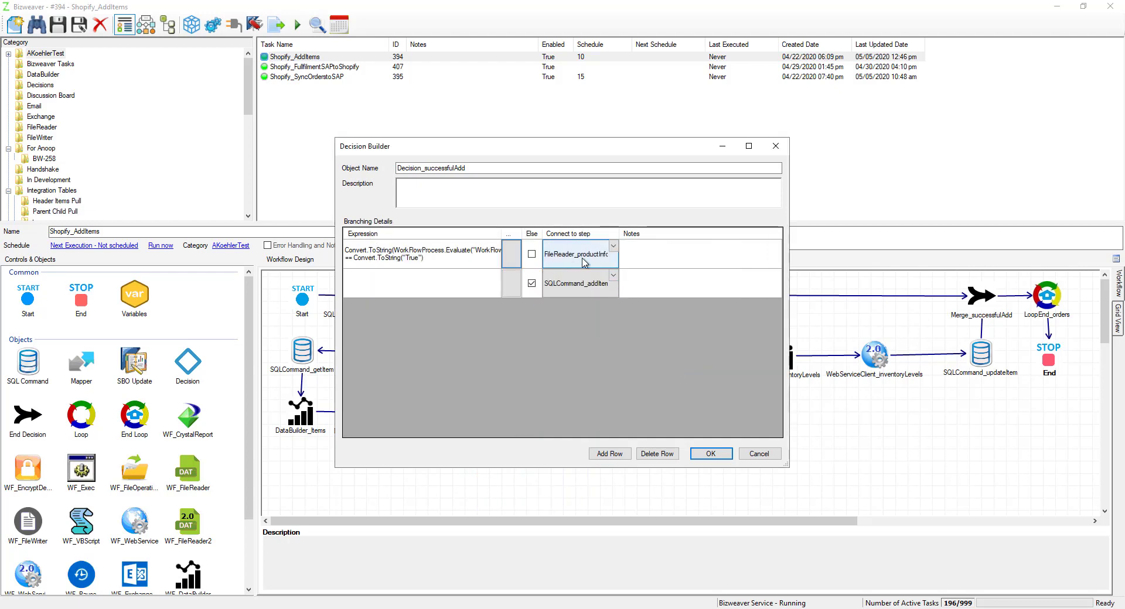
Step: Check which steps the success and else branches of Decision_successfulAdd connect to, and accept the decision
{"action": "left_click_drag", "start_coordinate": [629, 243], "coordinate": [642, 243]}
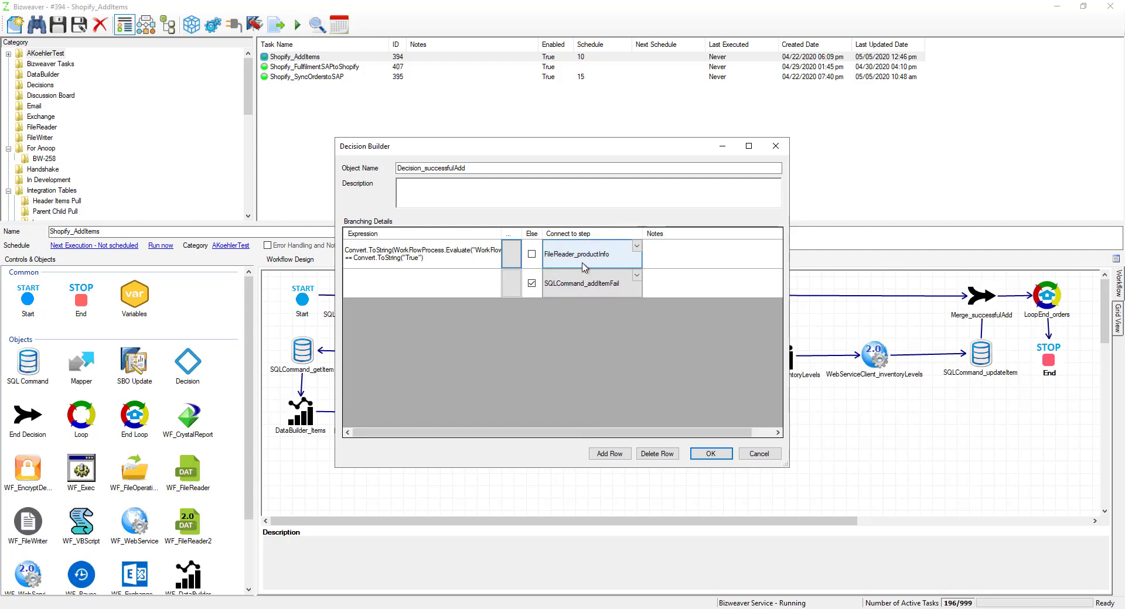
{"action": "left_click", "coordinate": [555, 283]}
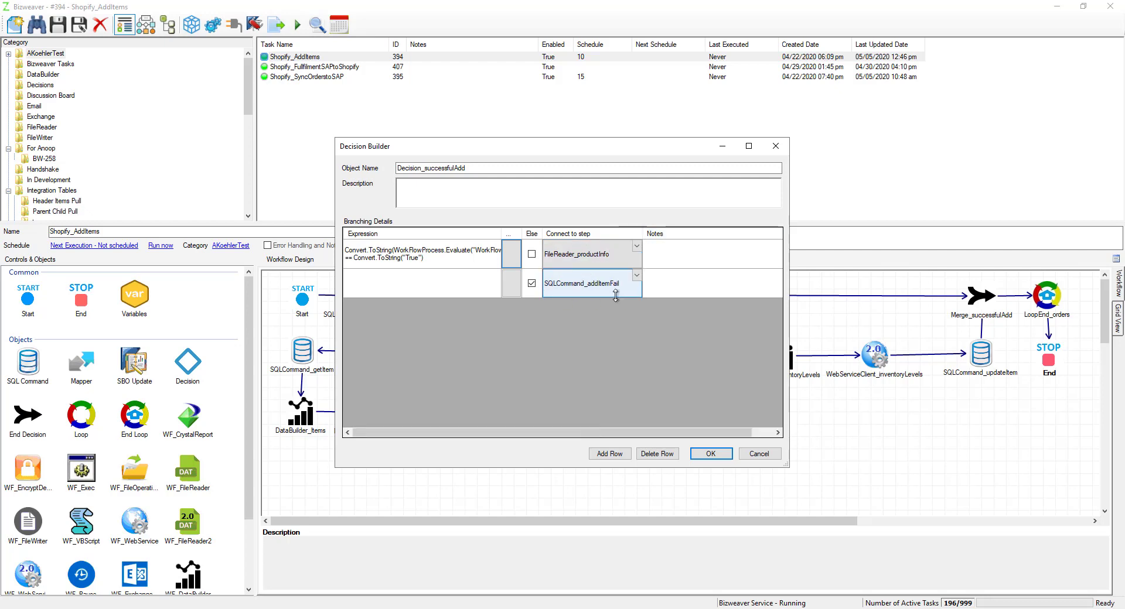
{"action": "left_click", "coordinate": [692, 458]}
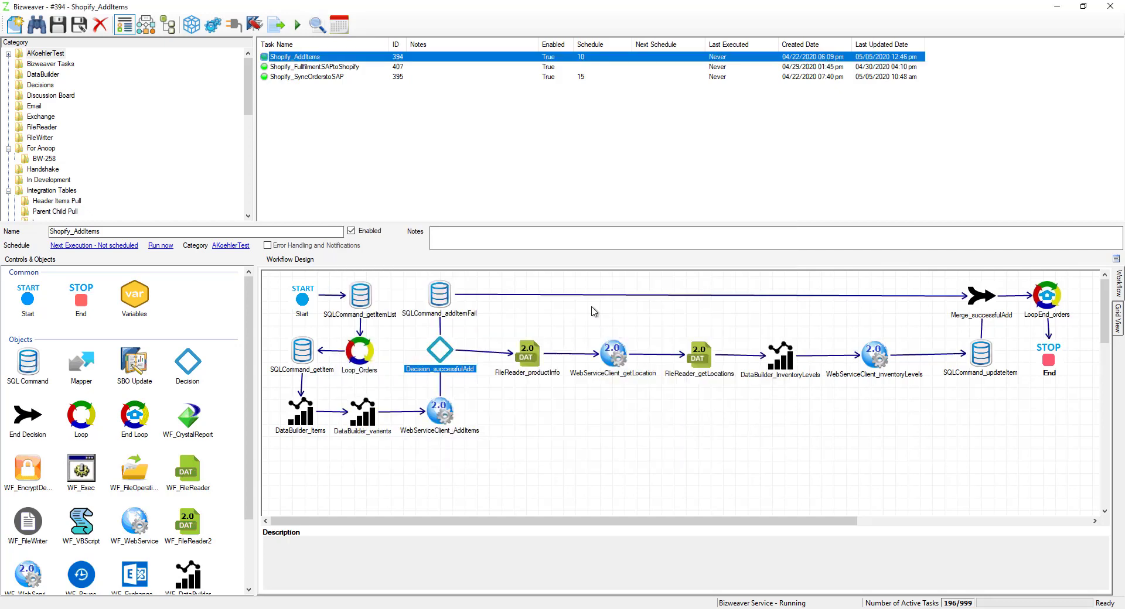
Step: Review the U_Added_Ecom update and ItemCode condition in the SQLCommand_addItemFail query and close the object
{"action": "double_click", "coordinate": [440, 296]}
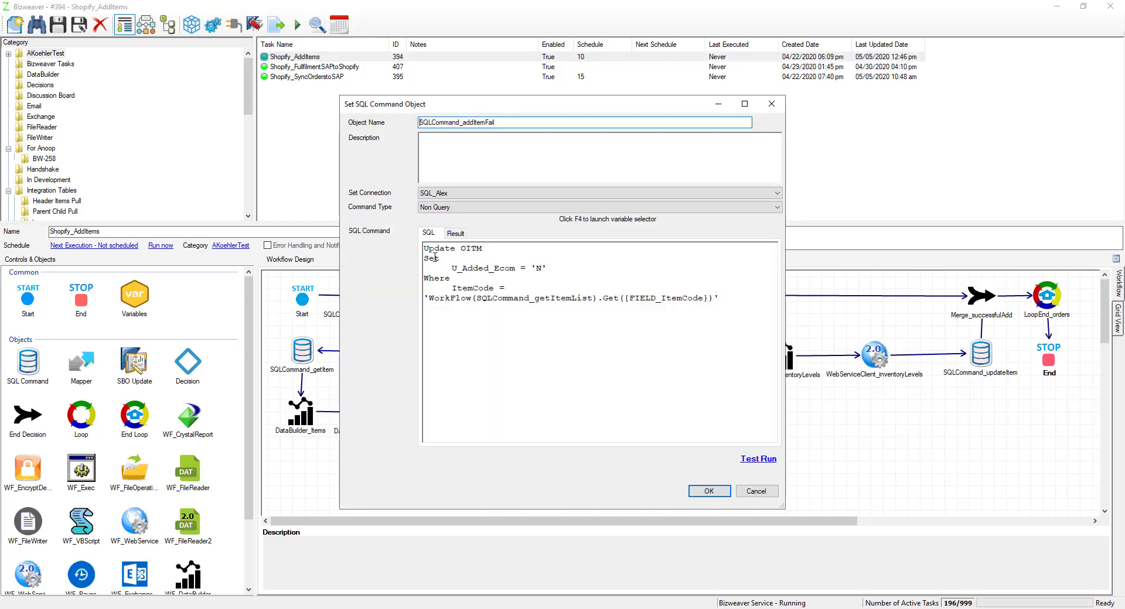
{"action": "left_click_drag", "start_coordinate": [458, 102], "coordinate": [600, 106]}
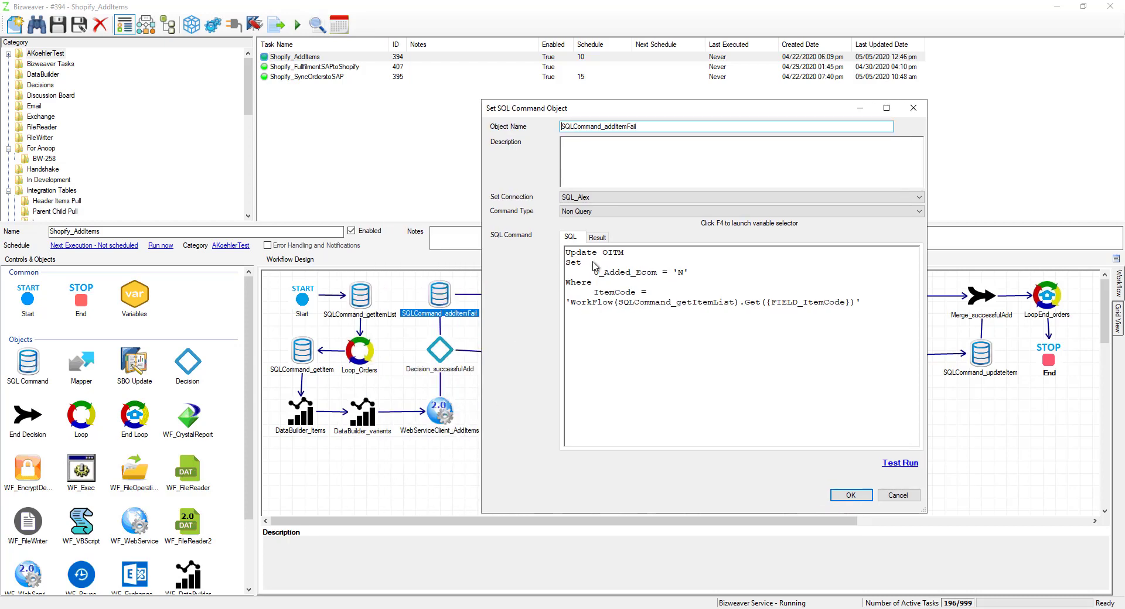
{"action": "left_click_drag", "start_coordinate": [693, 273], "coordinate": [601, 273]}
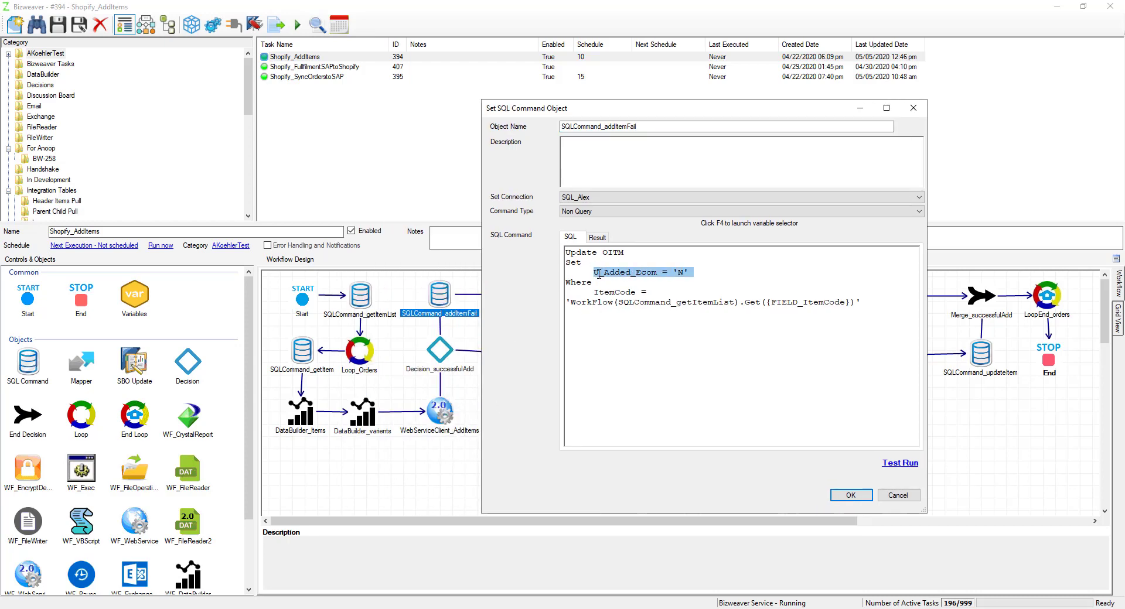
{"action": "left_click", "coordinate": [757, 312]}
{"action": "left_click_drag", "start_coordinate": [859, 302], "coordinate": [573, 304]}
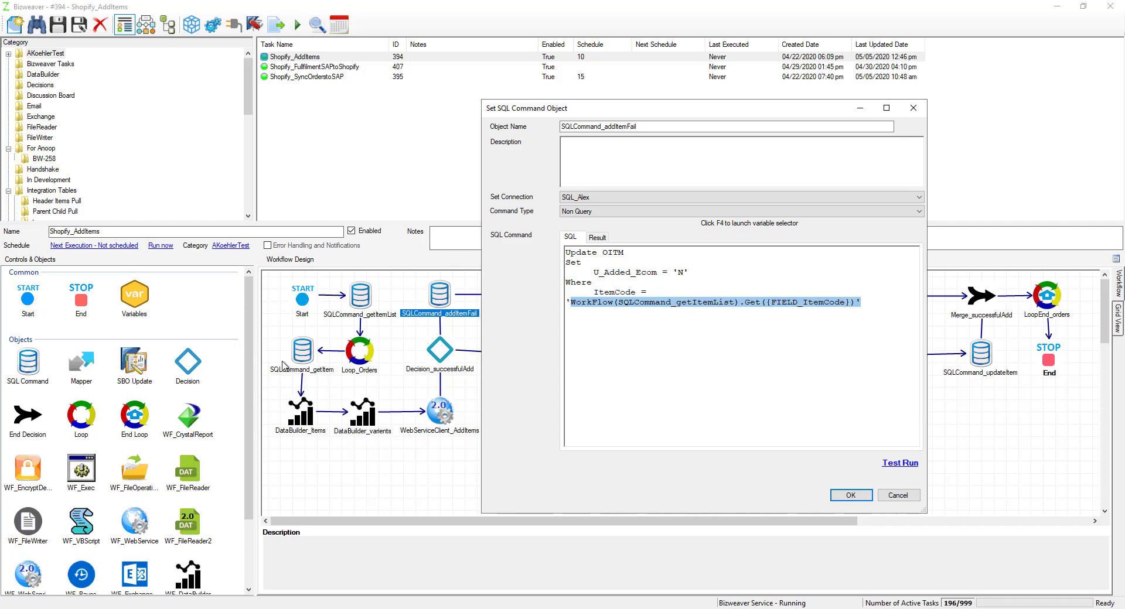
{"action": "left_click", "coordinate": [849, 496]}
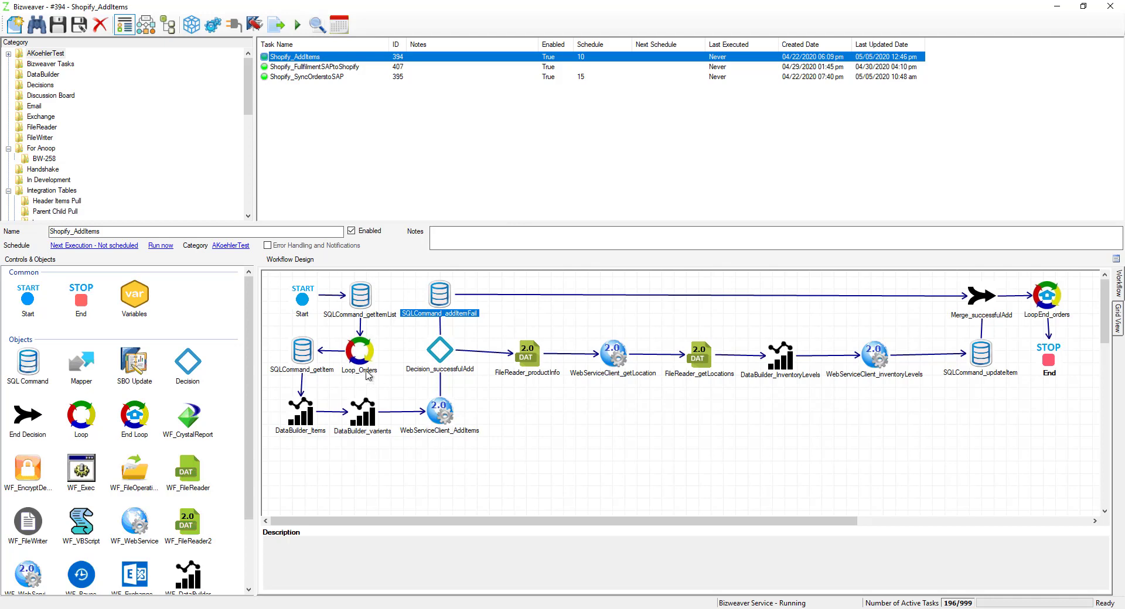
Step: Open FileReader_productInfo and review its Json file type, input, template and preview data
{"action": "left_click", "coordinate": [444, 359]}
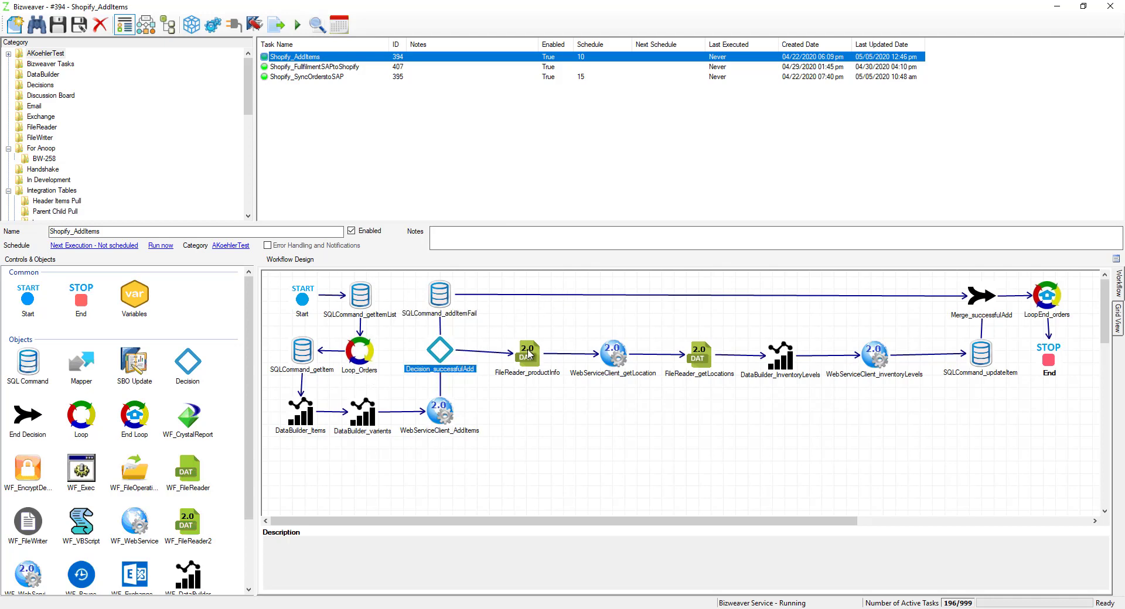
{"action": "double_click", "coordinate": [528, 354]}
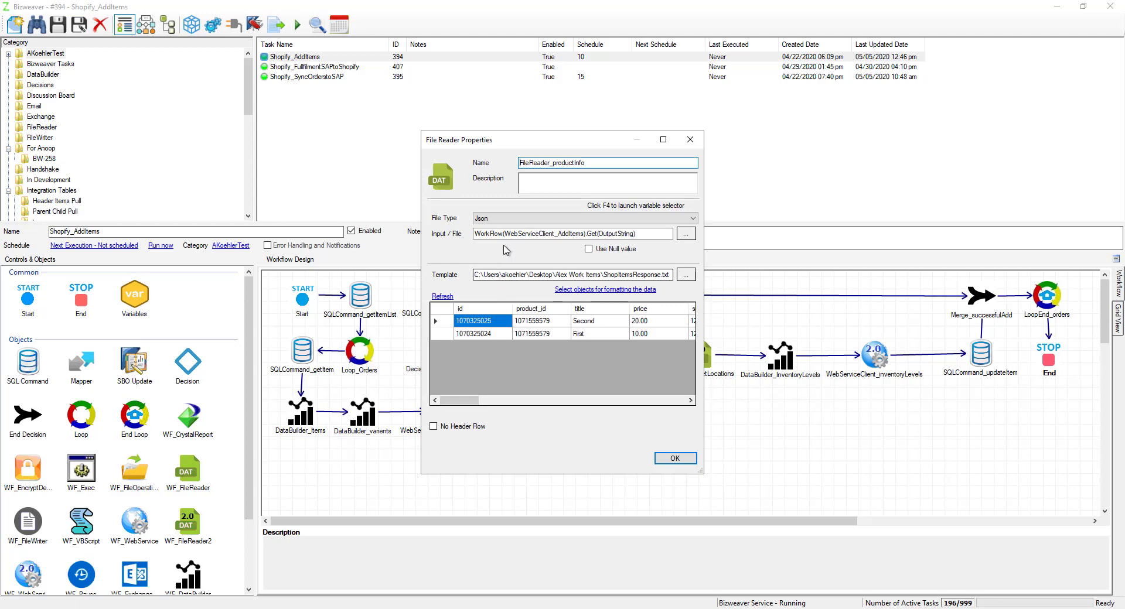
{"action": "left_click_drag", "start_coordinate": [573, 142], "coordinate": [265, 145]}
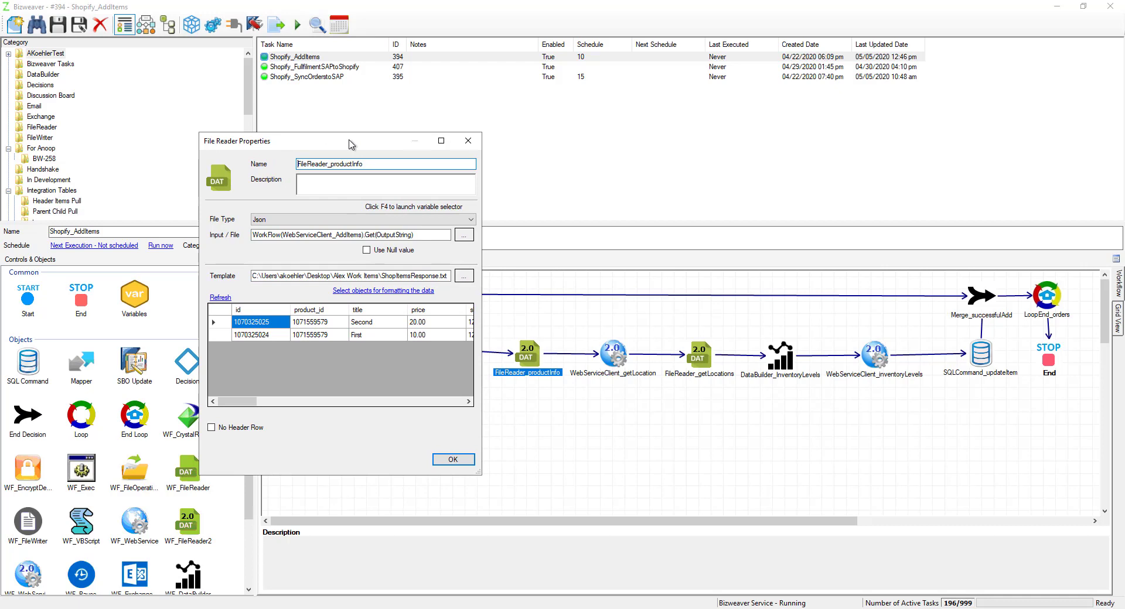
{"action": "left_click_drag", "start_coordinate": [351, 144], "coordinate": [260, 127]}
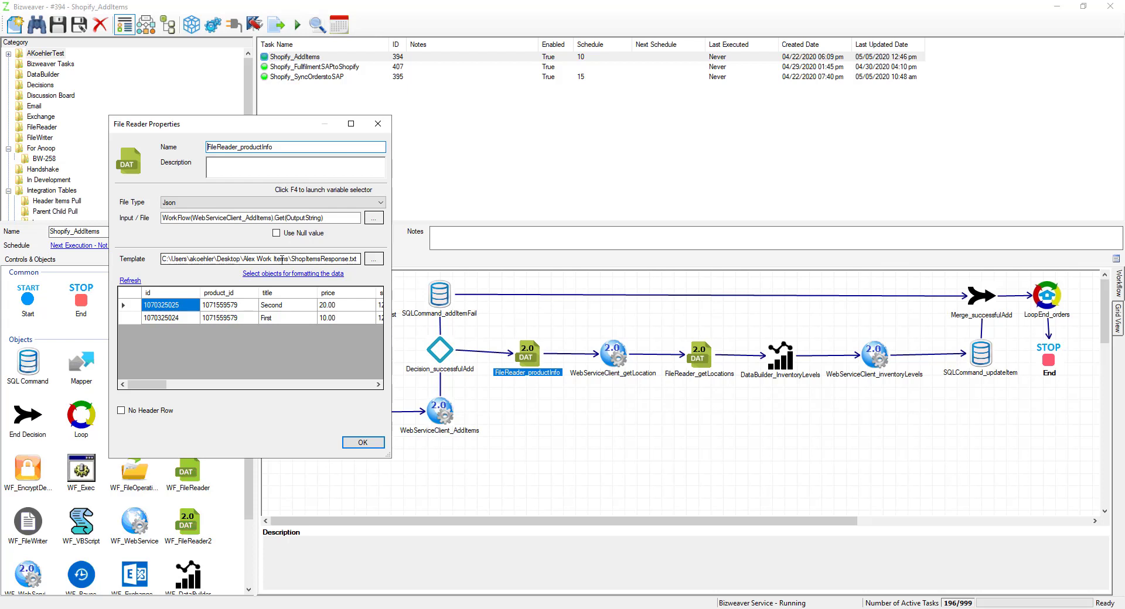
{"action": "left_click", "coordinate": [187, 204]}
{"action": "left_click", "coordinate": [194, 251]}
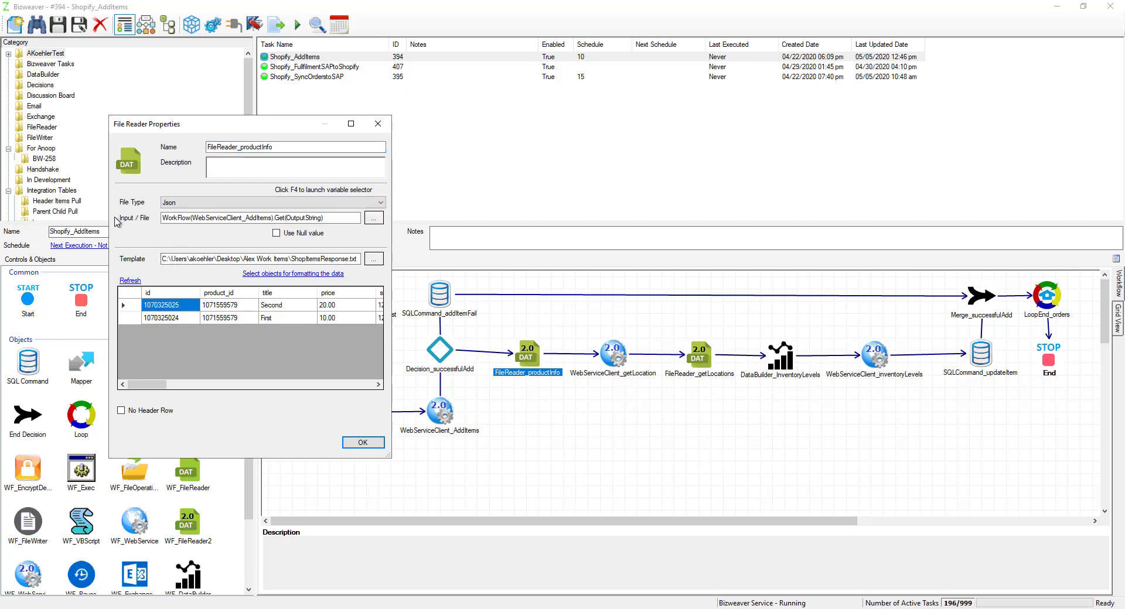
Step: Set the Input / File of FileReader_productInfo to the OutputString variable of WebServiceClient_AddItems
{"action": "left_click", "coordinate": [337, 221]}
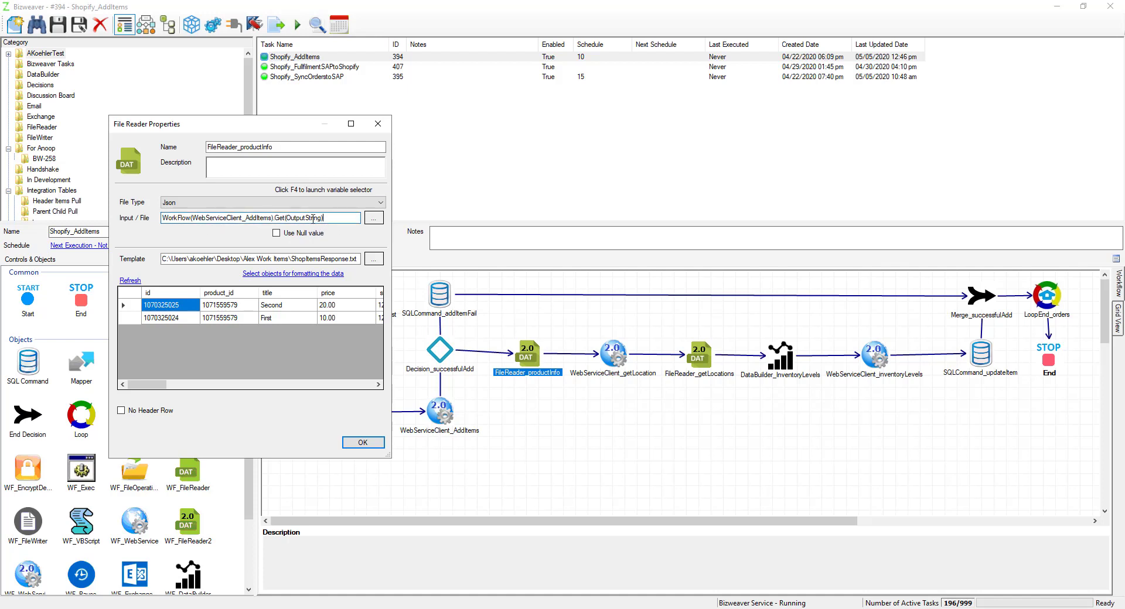
{"action": "left_click_drag", "start_coordinate": [346, 219], "coordinate": [83, 204]}
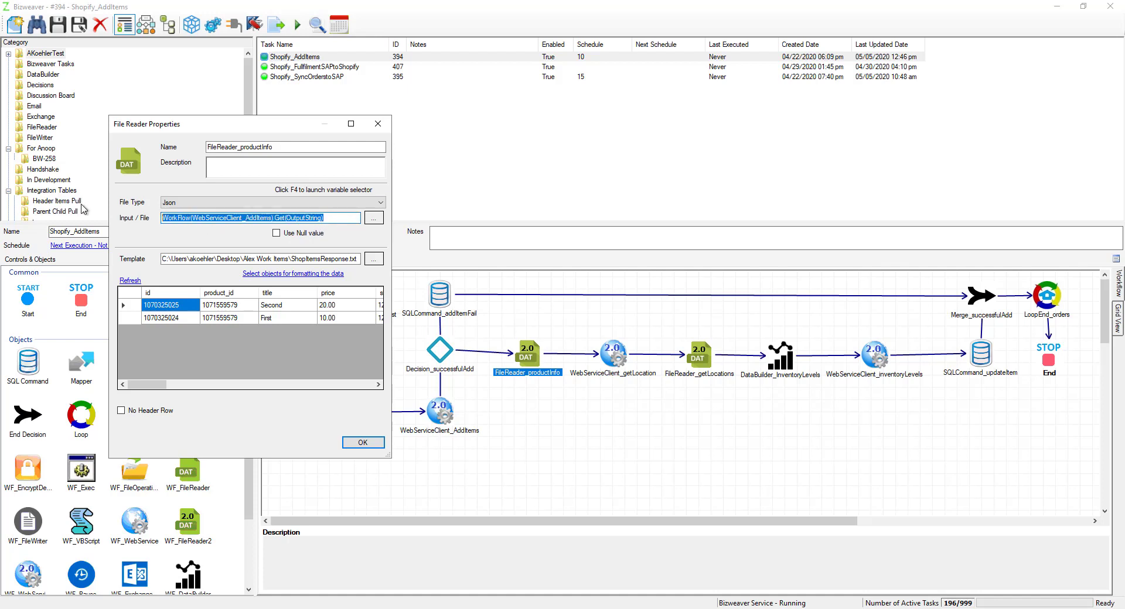
{"action": "key", "text": "F4"}
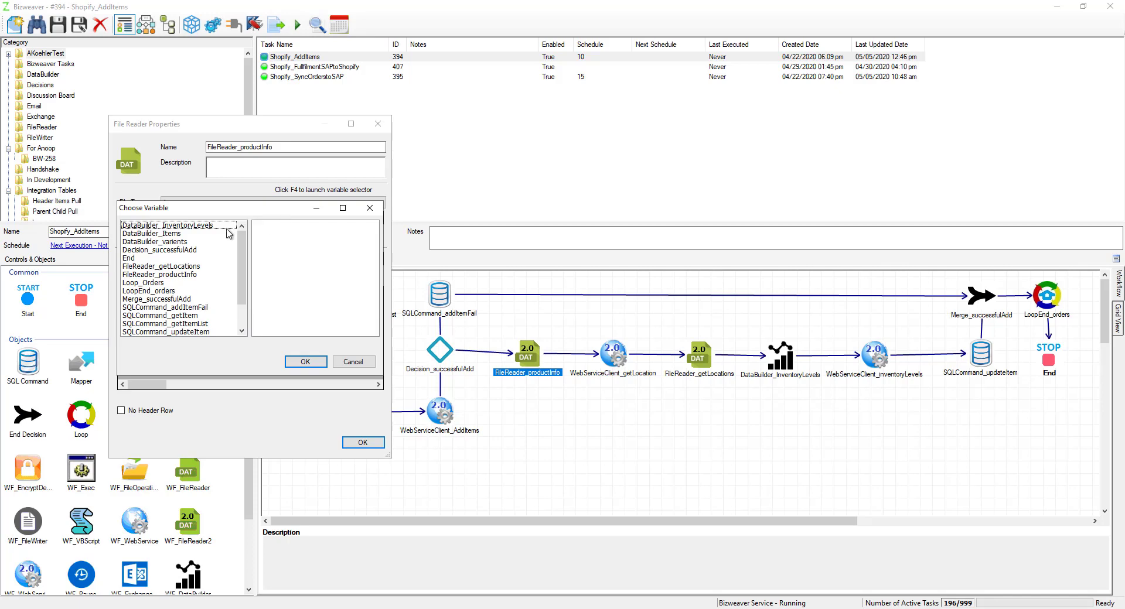
{"action": "left_click_drag", "start_coordinate": [235, 238], "coordinate": [240, 293]}
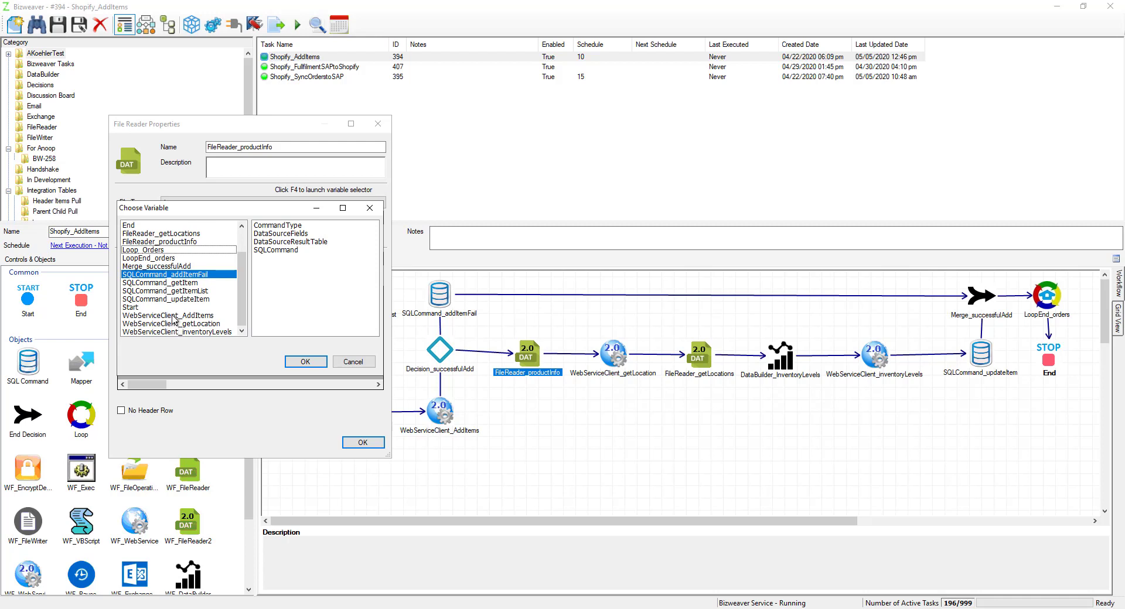
{"action": "left_click", "coordinate": [176, 316]}
{"action": "left_click_drag", "start_coordinate": [374, 241], "coordinate": [375, 270]}
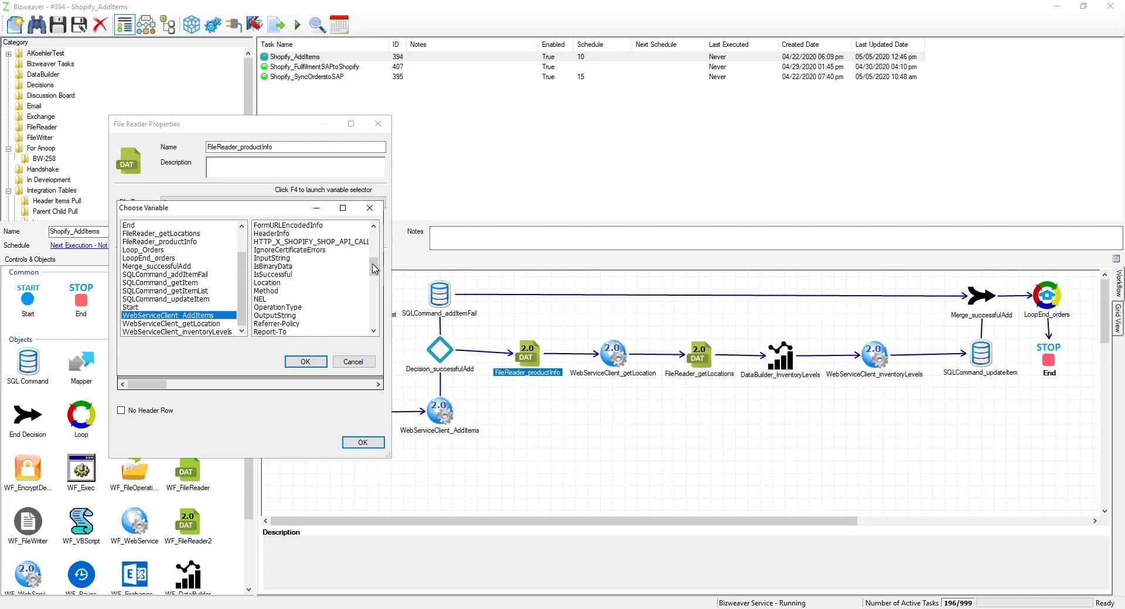
{"action": "scroll", "coordinate": [373, 277], "scroll_direction": "down", "scroll_amount": 2}
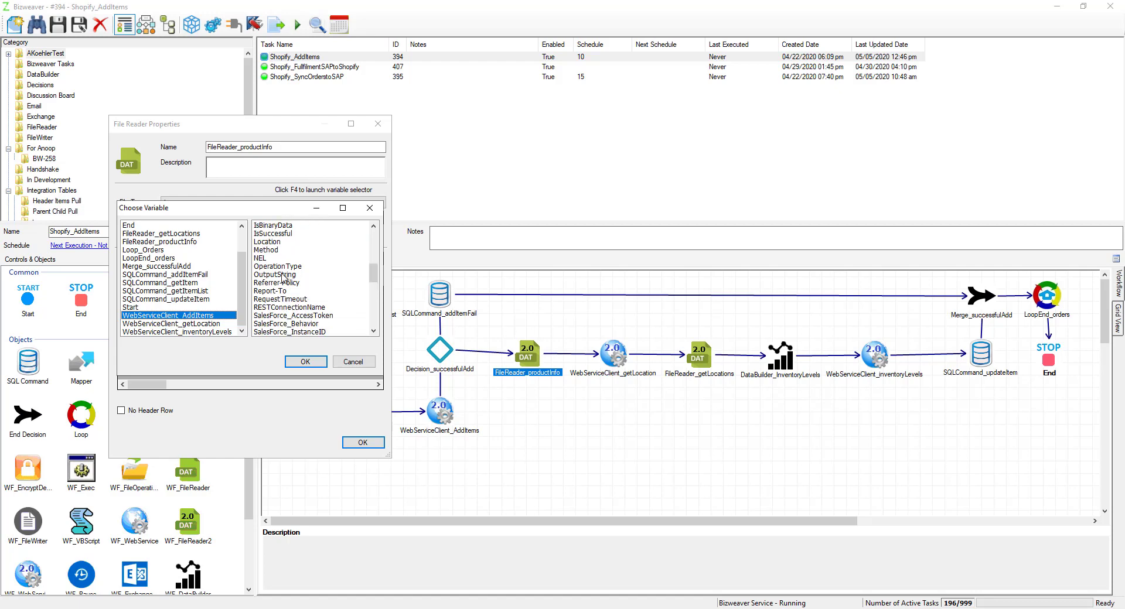
{"action": "left_click", "coordinate": [281, 275]}
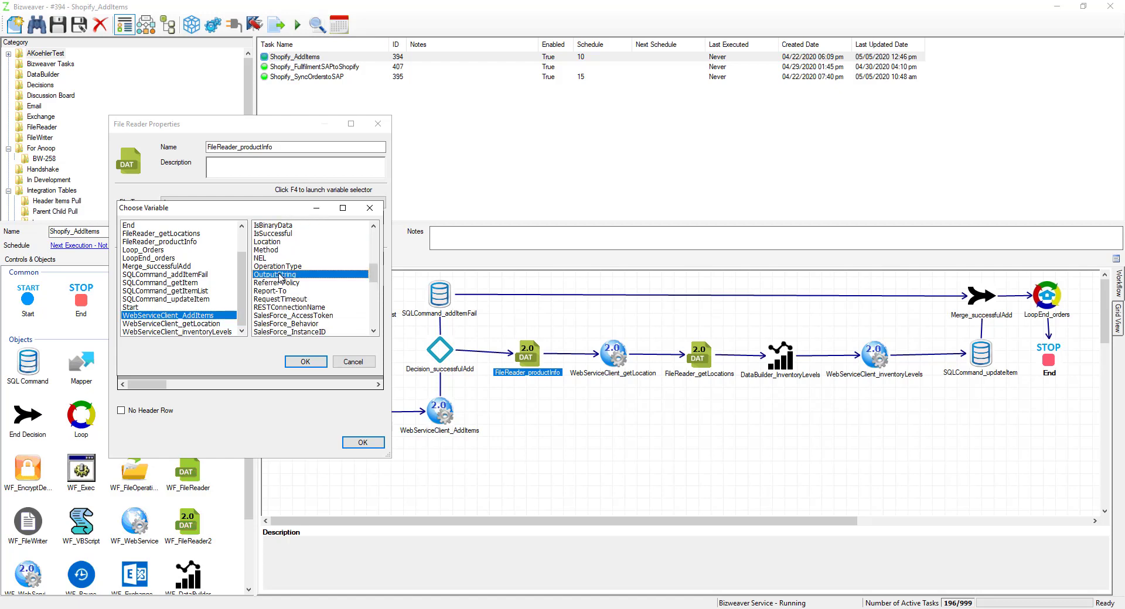
{"action": "left_click", "coordinate": [305, 362]}
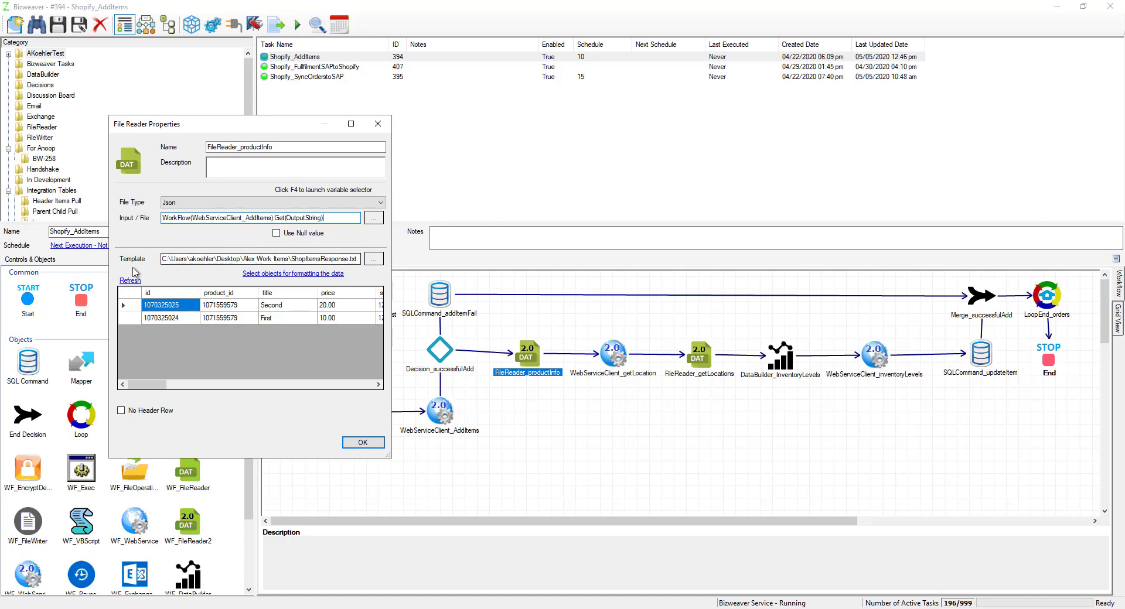
Step: Format the template data using the /root and /root/product/variants objects, check the preview columns, and accept FileReader_productInfo
{"action": "left_click", "coordinate": [327, 275]}
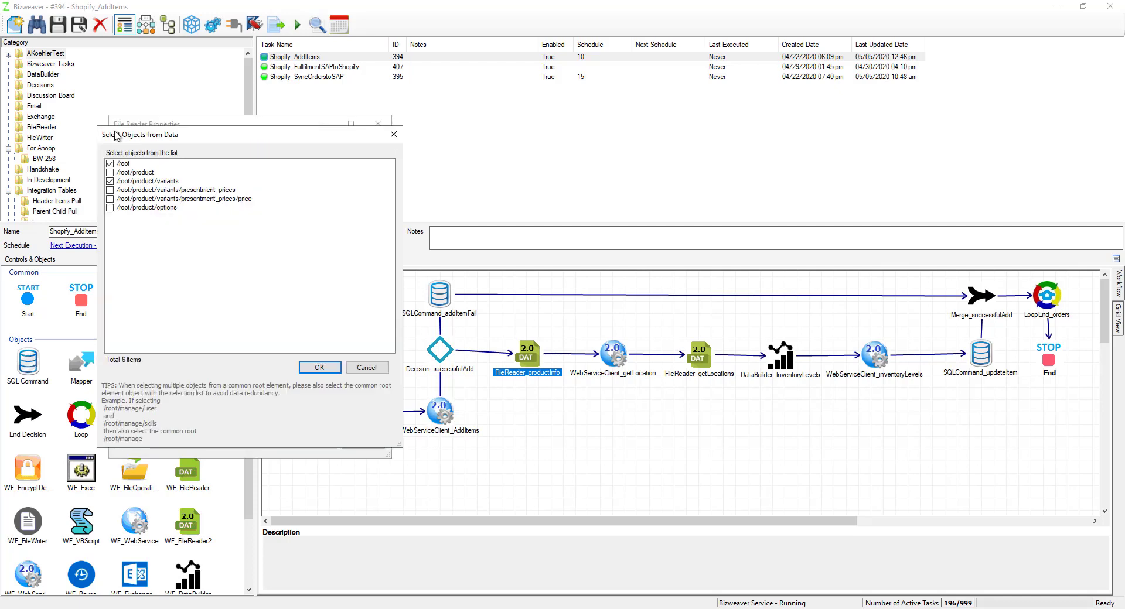
{"action": "left_click_drag", "start_coordinate": [146, 138], "coordinate": [442, 131]}
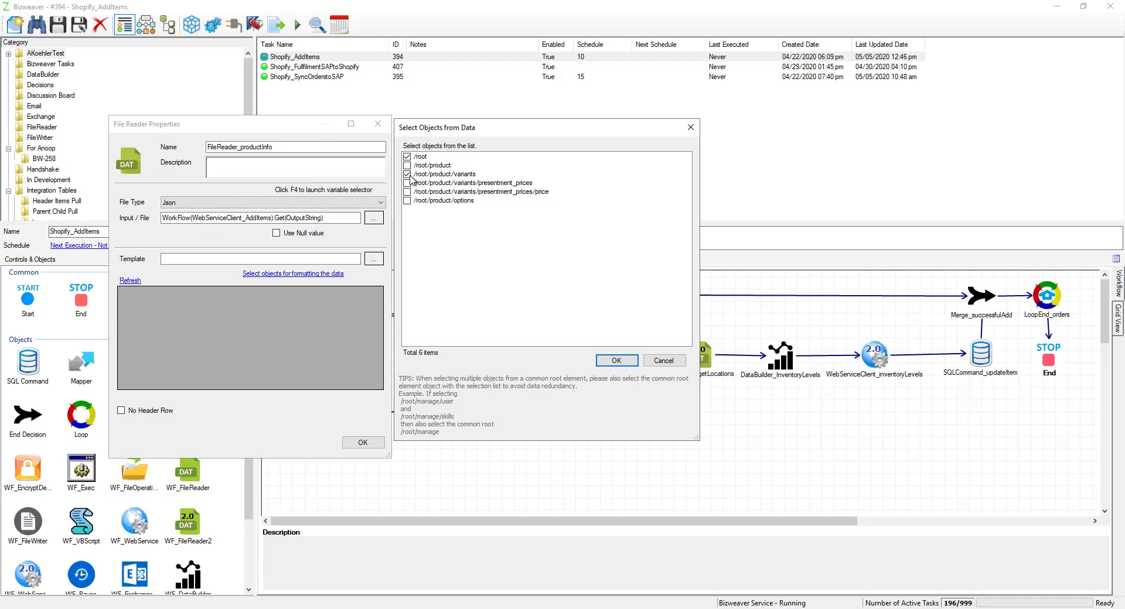
{"action": "left_click", "coordinate": [617, 361]}
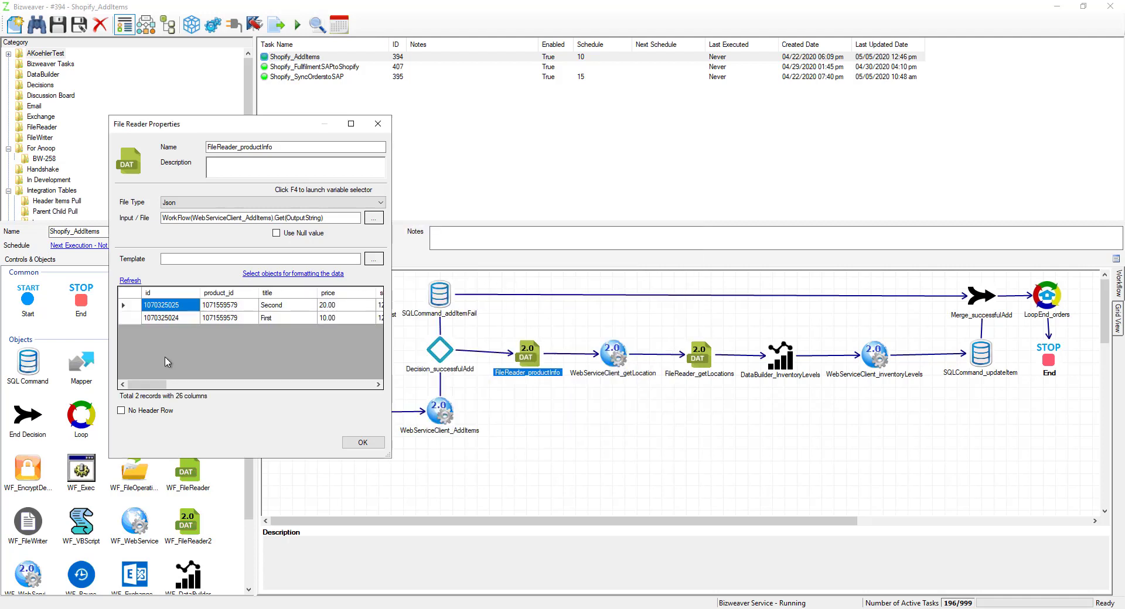
{"action": "left_click_drag", "start_coordinate": [164, 385], "coordinate": [238, 397]}
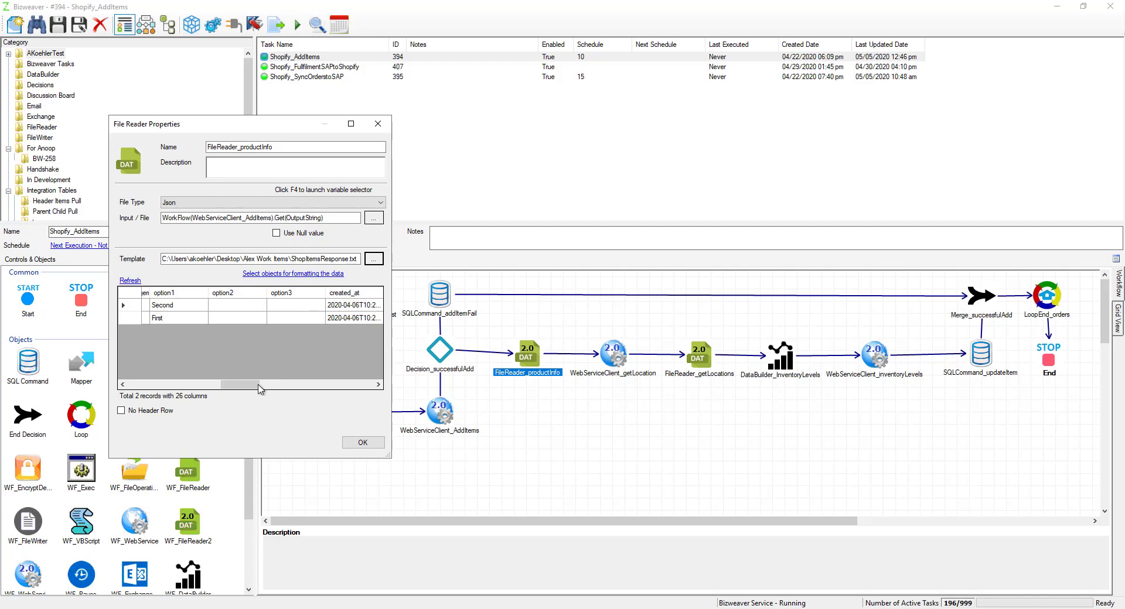
{"action": "left_click", "coordinate": [371, 443]}
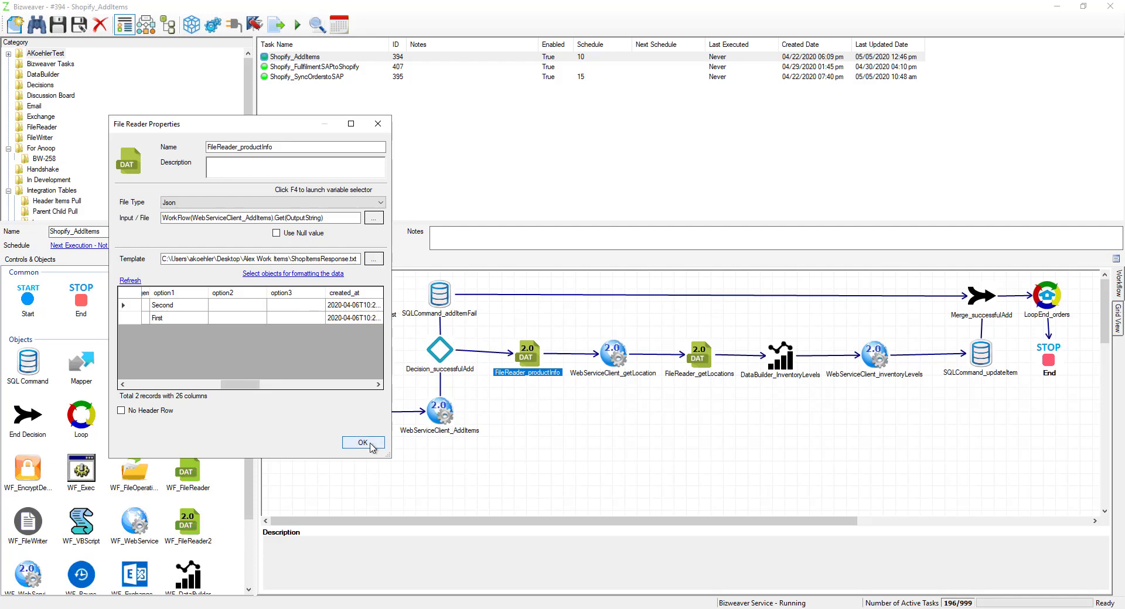
{"action": "left_click", "coordinate": [371, 444]}
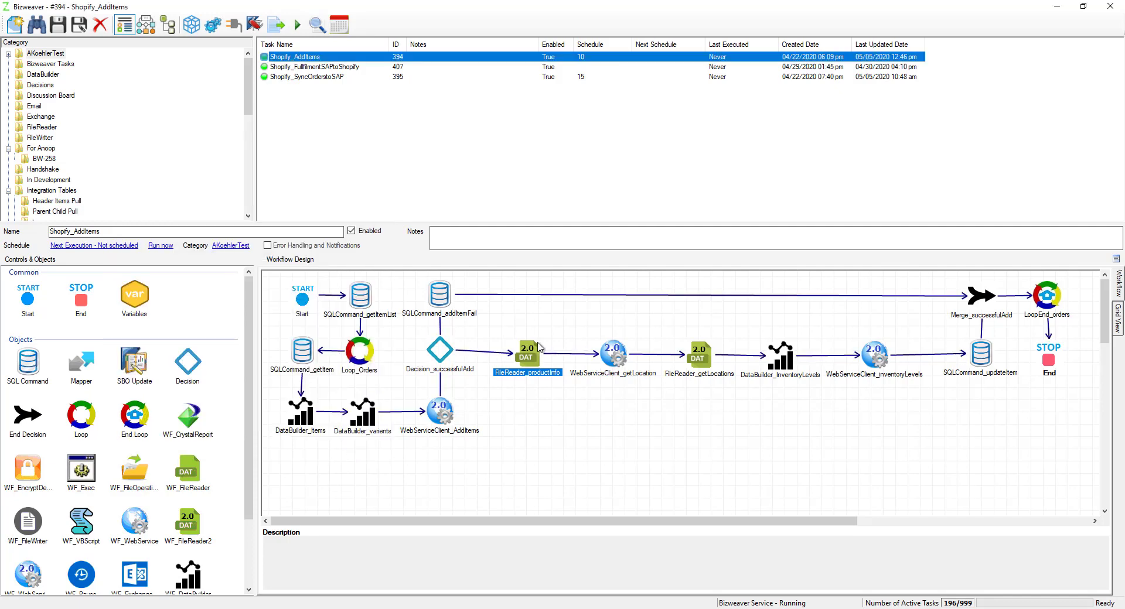
Step: Run the locations.json GET request in WebServiceClient_getLocation, examine its JSON response content, and close the object
{"action": "left_click", "coordinate": [618, 353]}
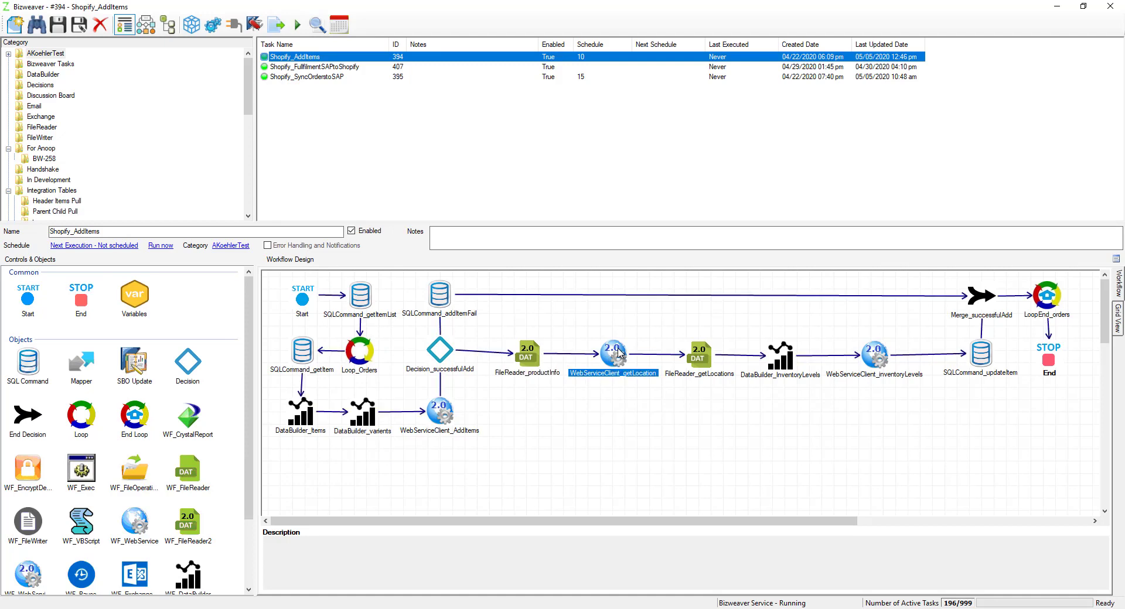
{"action": "double_click", "coordinate": [619, 353]}
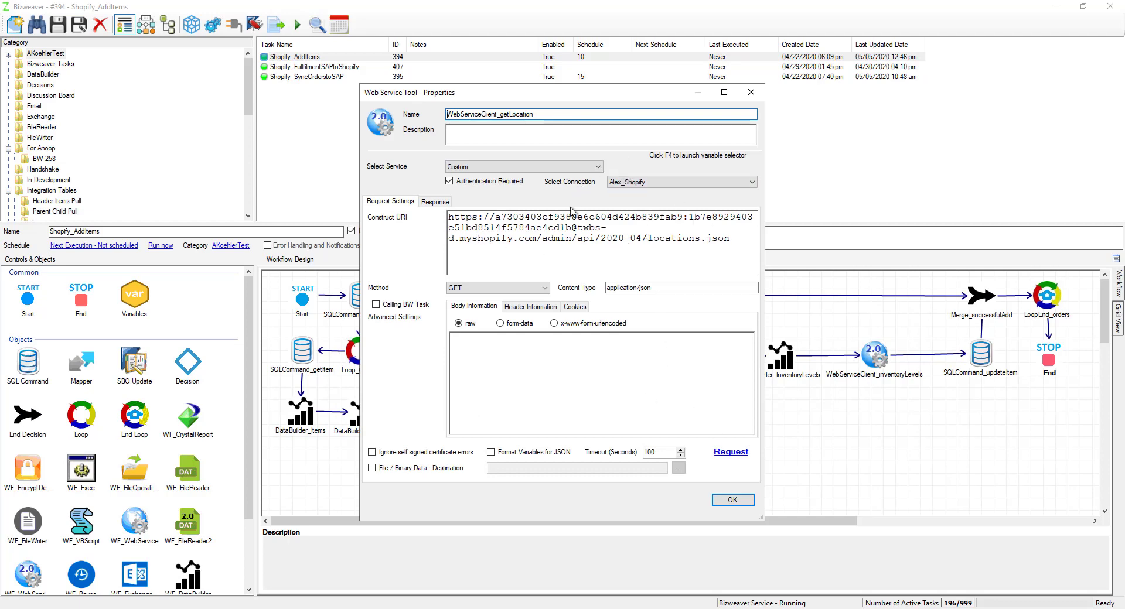
{"action": "left_click", "coordinate": [730, 454]}
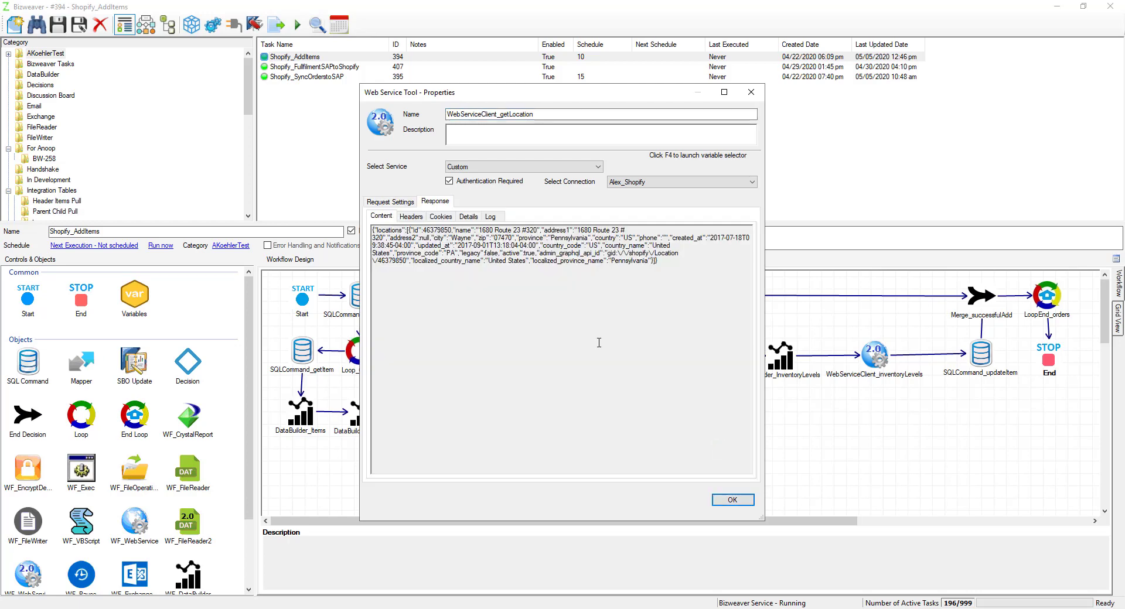
{"action": "left_click_drag", "start_coordinate": [691, 285], "coordinate": [303, 218]}
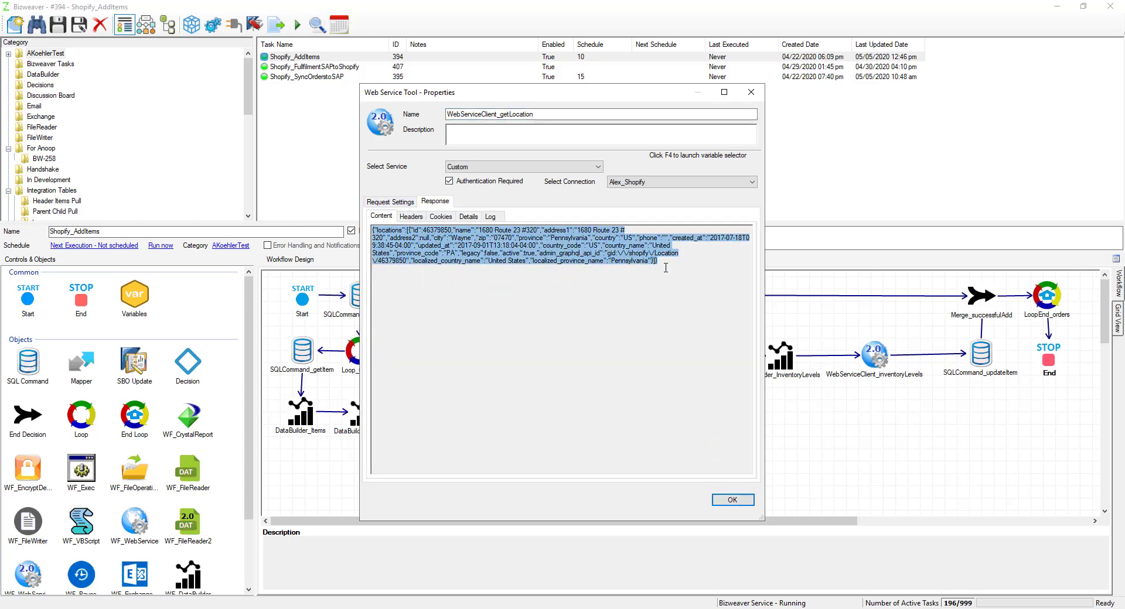
{"action": "left_click", "coordinate": [394, 202]}
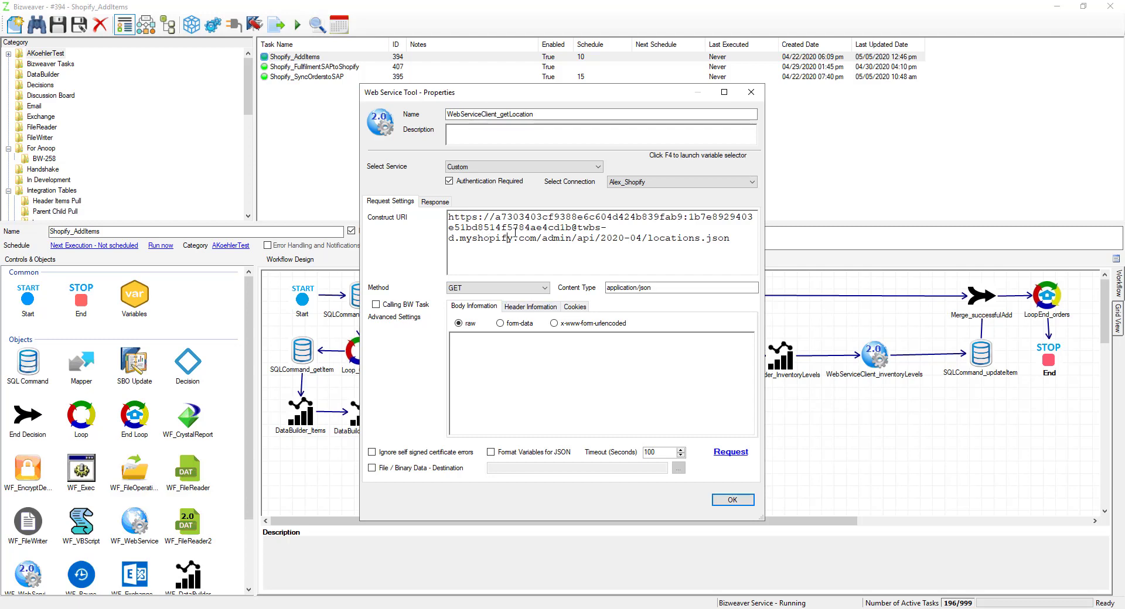
{"action": "left_click", "coordinate": [730, 452]}
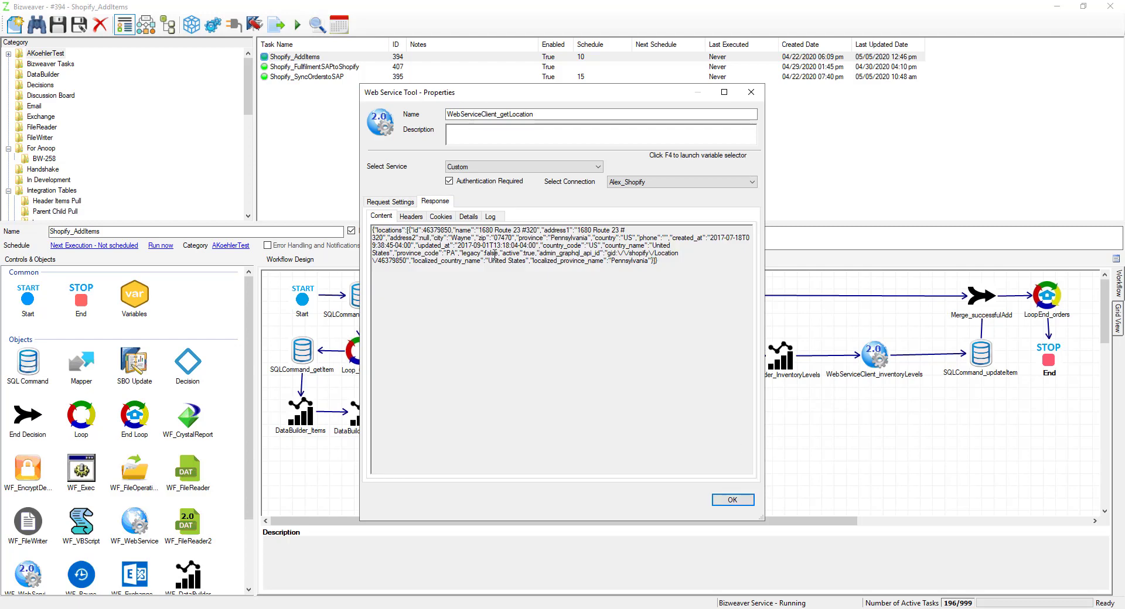
{"action": "left_click", "coordinate": [733, 500]}
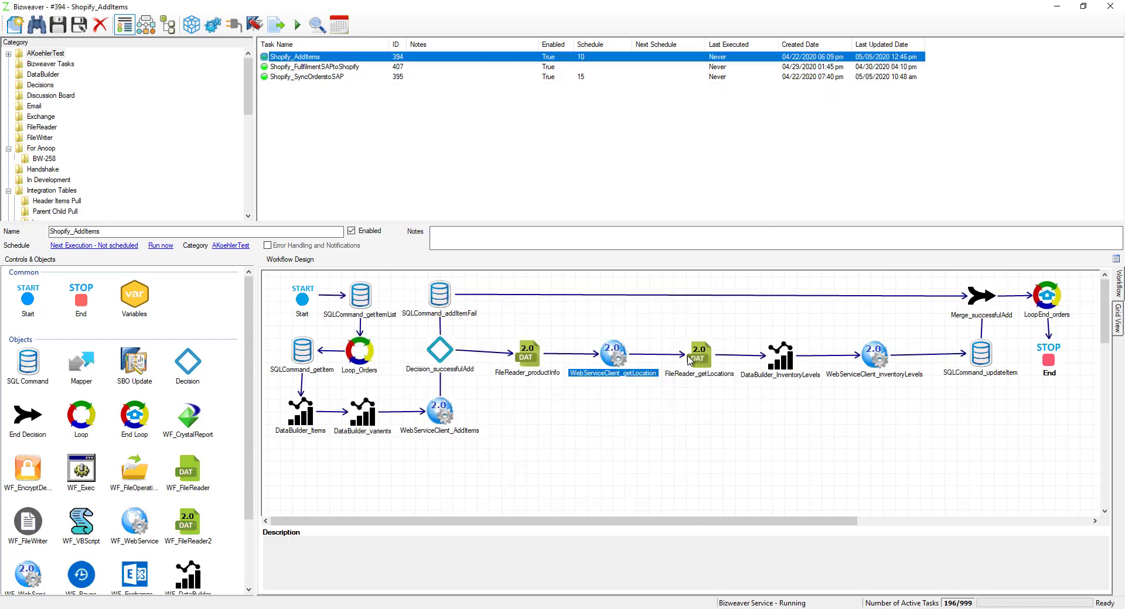
Step: Review the input and template data of FileReader_getLocations, and the location_id, inventory_item_id and available field mappings in DataBuilder_InventoryLevels
{"action": "double_click", "coordinate": [699, 359]}
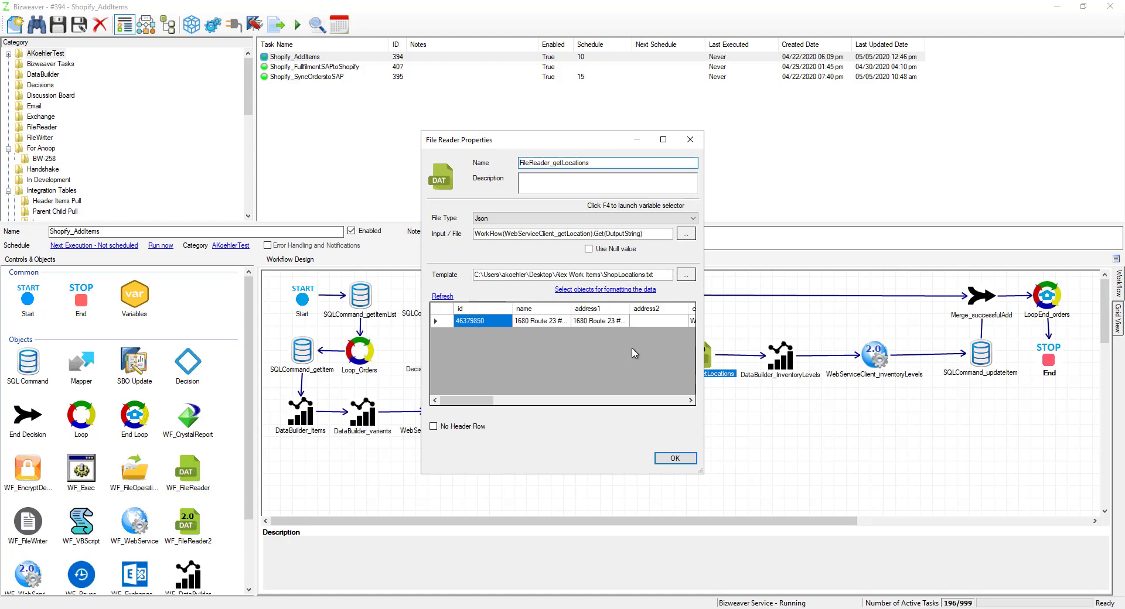
{"action": "left_click", "coordinate": [675, 459]}
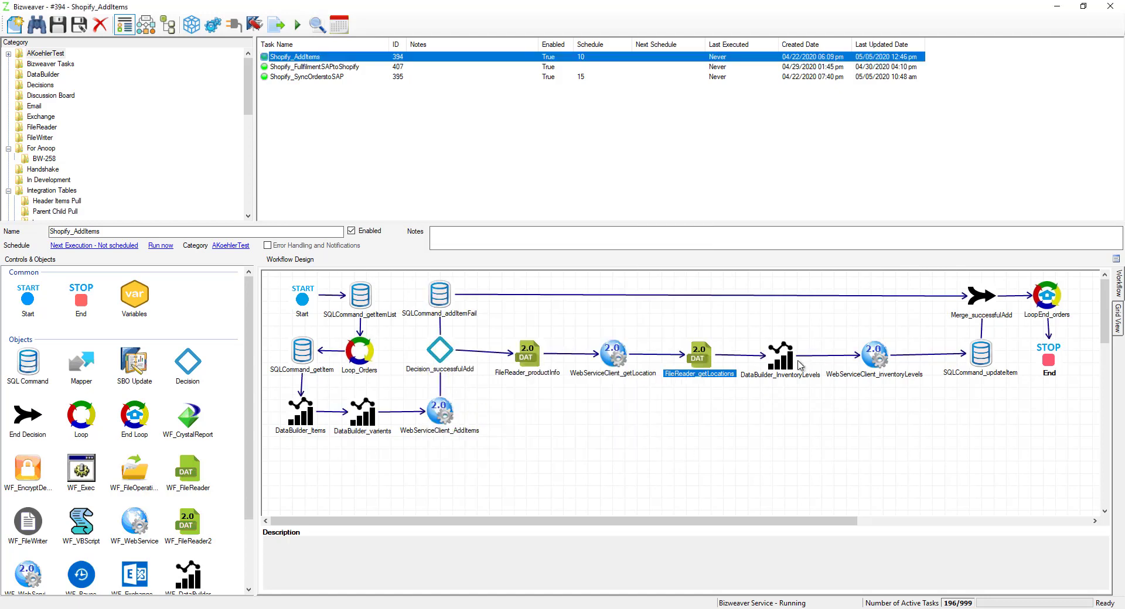
{"action": "double_click", "coordinate": [788, 360]}
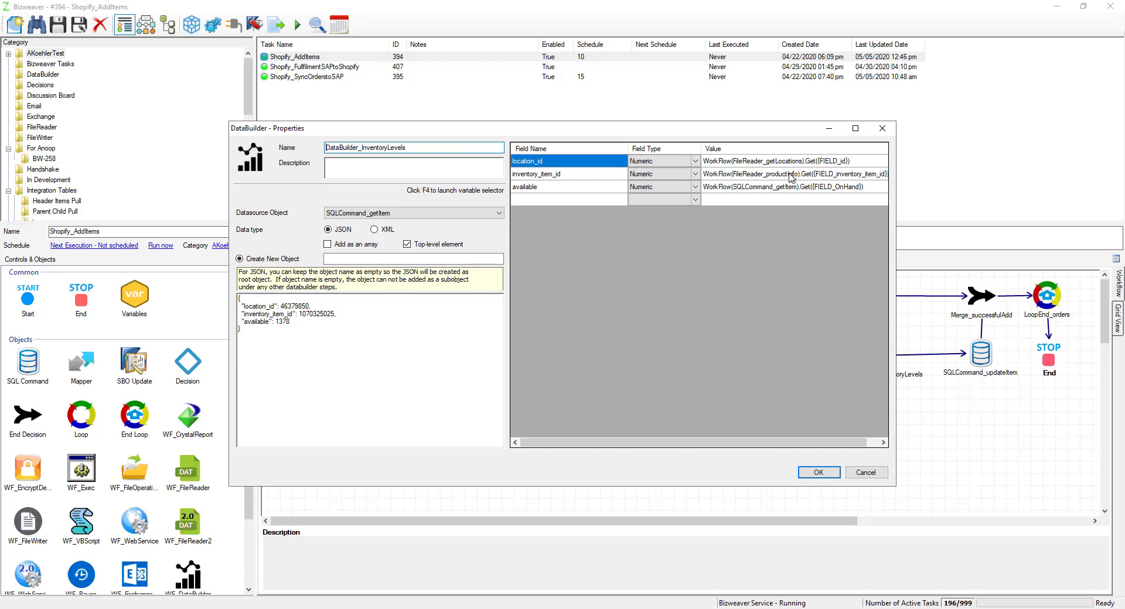
{"action": "left_click", "coordinate": [835, 473]}
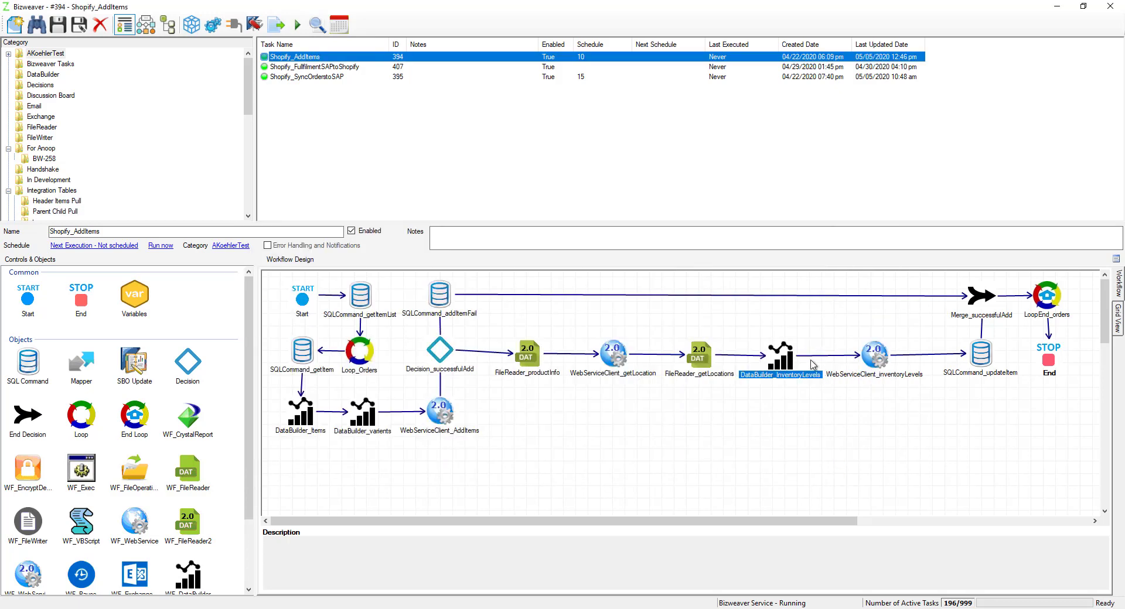
Step: Review the POST method, inventory_levels/set.json URI and DataBuilder_InventoryLevels CumulativeData body in WebServiceClient_inventoryLevels, and close the object
{"action": "double_click", "coordinate": [878, 353]}
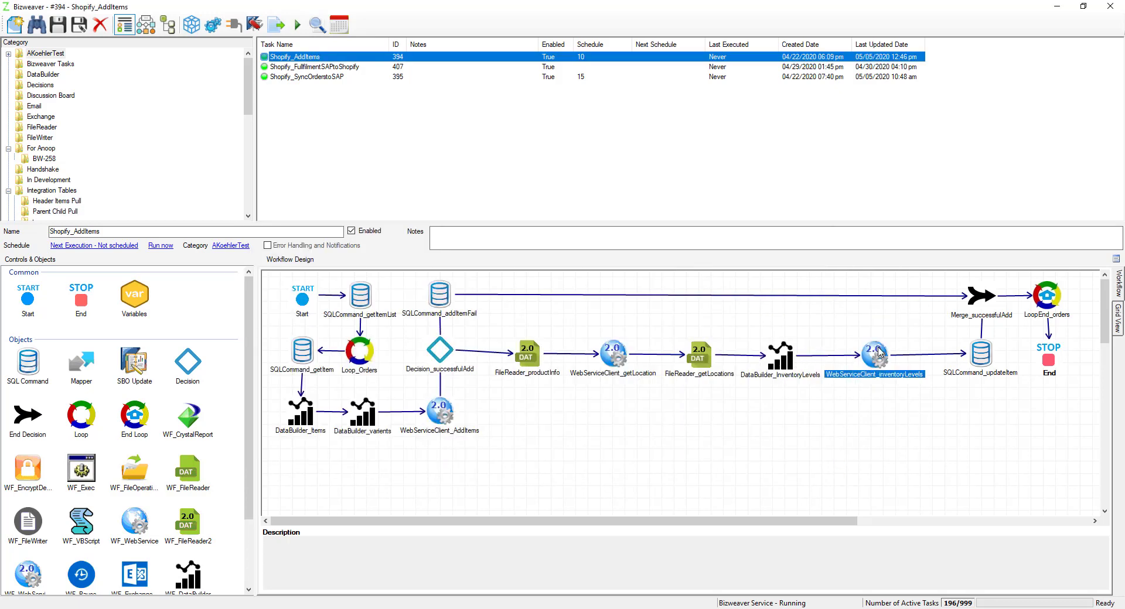
{"action": "left_click_drag", "start_coordinate": [686, 344], "coordinate": [457, 338]}
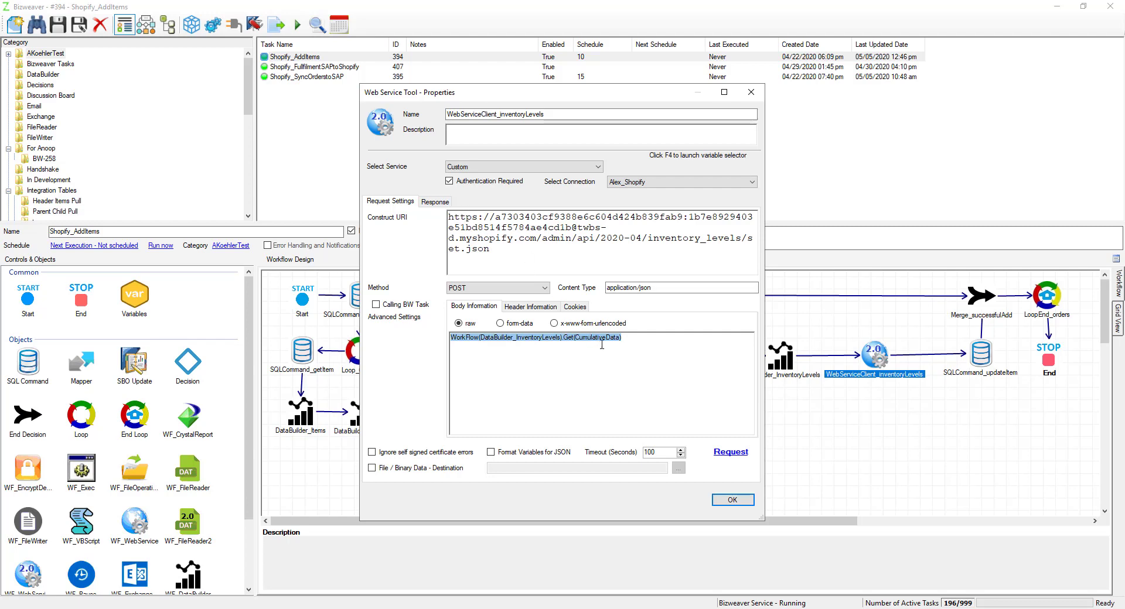
{"action": "left_click", "coordinate": [732, 500]}
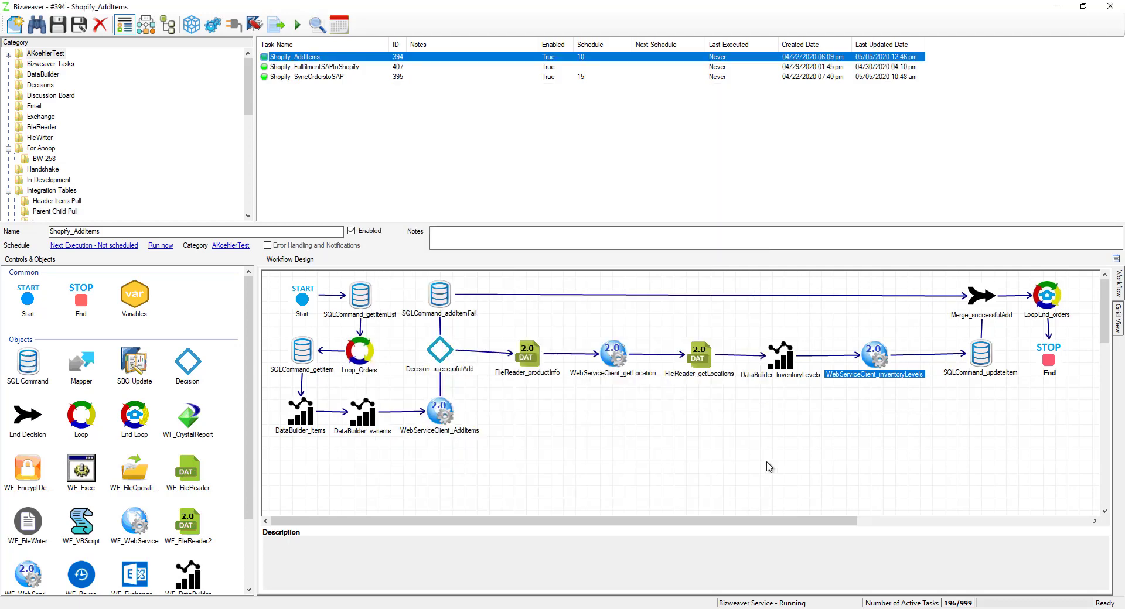
Step: Review the OITM update query in SQLCommand_updateItem, checking the 'Y' value assigned to U_Added_Ecom, and close the object
{"action": "double_click", "coordinate": [978, 354]}
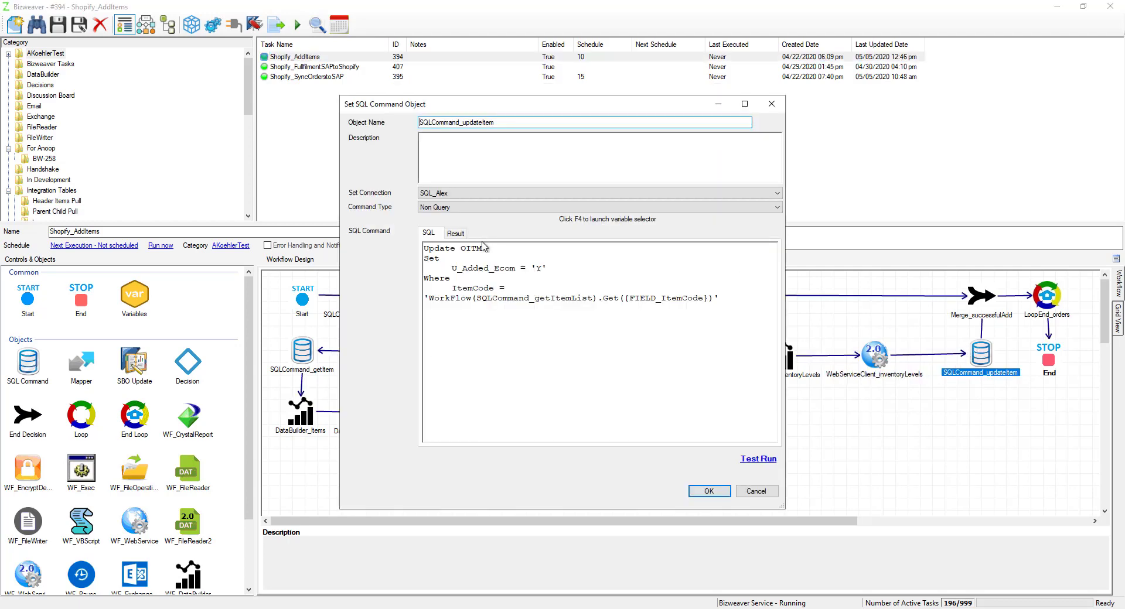
{"action": "double_click", "coordinate": [536, 268]}
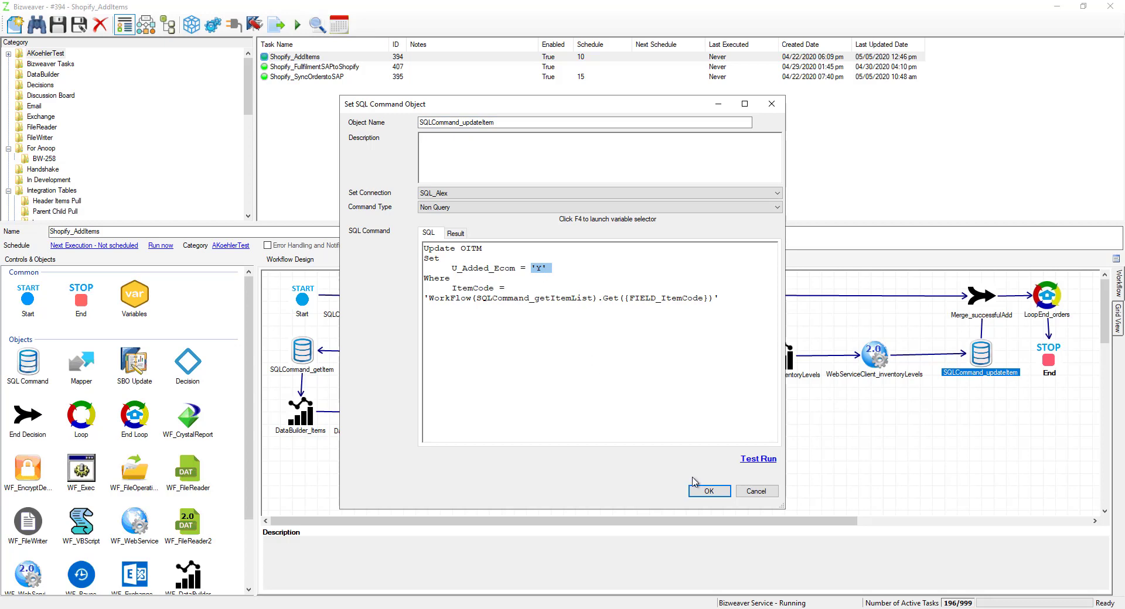
{"action": "left_click", "coordinate": [708, 491]}
Step: Trace the end of the workflow through Merge_successfulAdd, LoopEnd_orders and the End object
{"action": "left_click", "coordinate": [977, 296]}
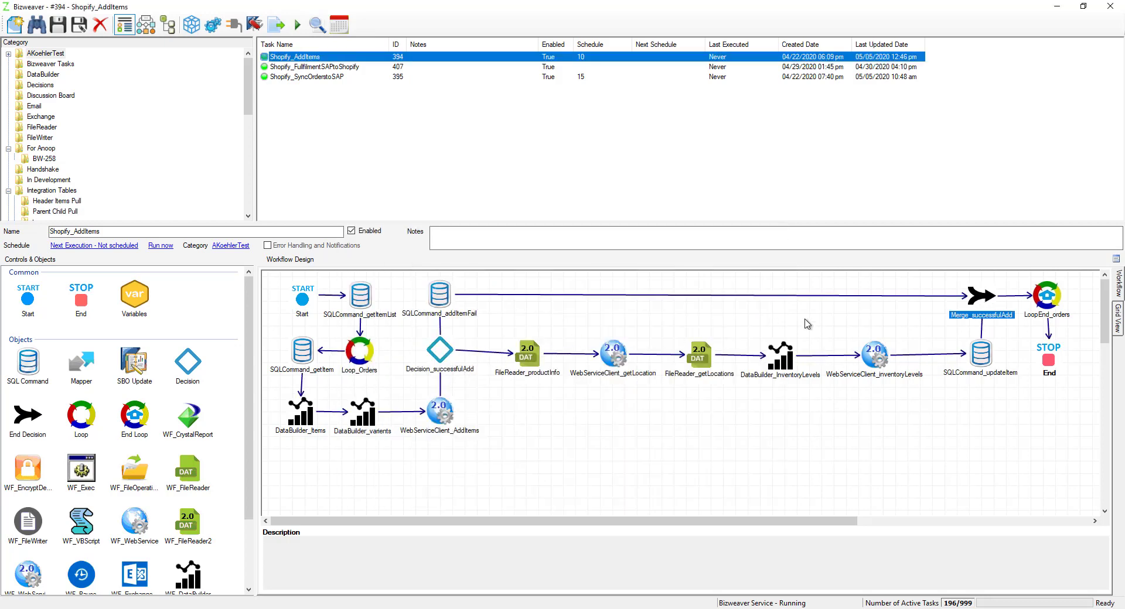
{"action": "left_click", "coordinate": [1052, 297]}
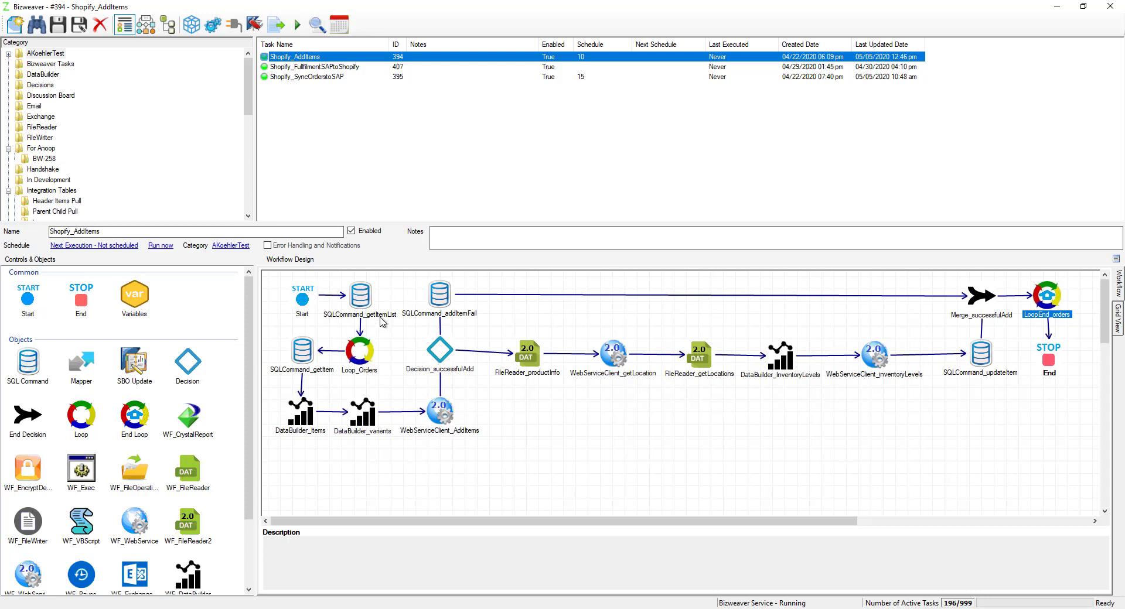
{"action": "left_click", "coordinate": [1046, 361]}
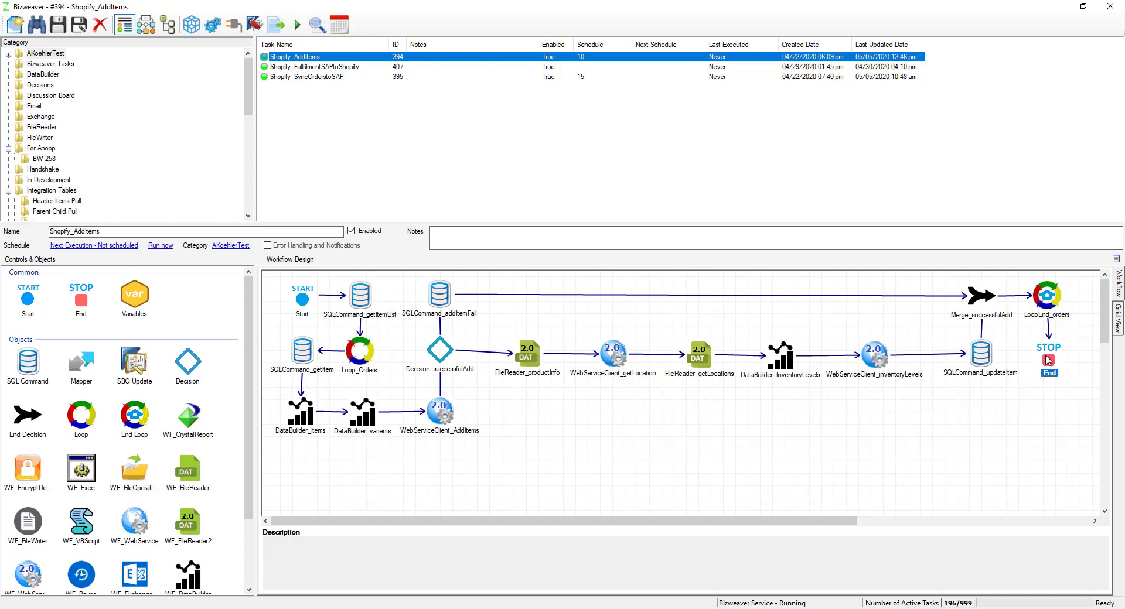